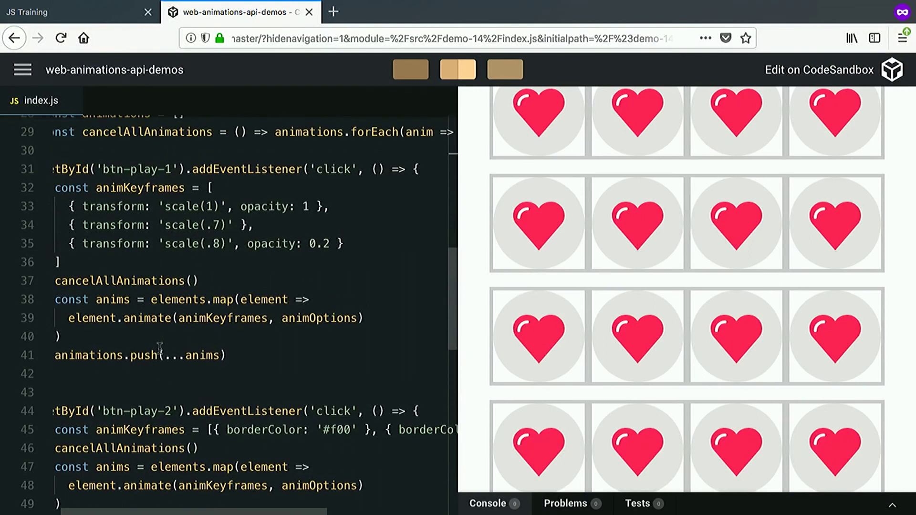
Step: Examine the keyframes in index.js for the scale and opacity, border color and border width animations
drag(73, 207, 368, 251)
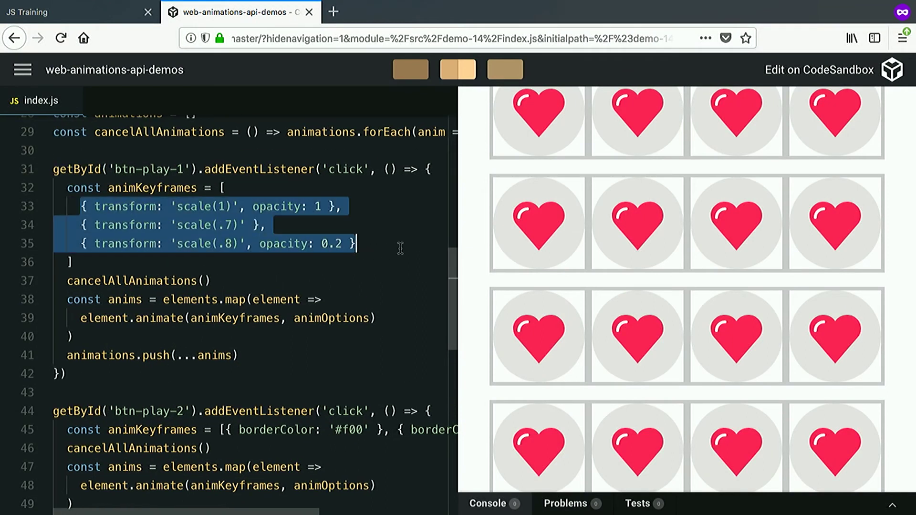
scroll(400, 247, down, 3)
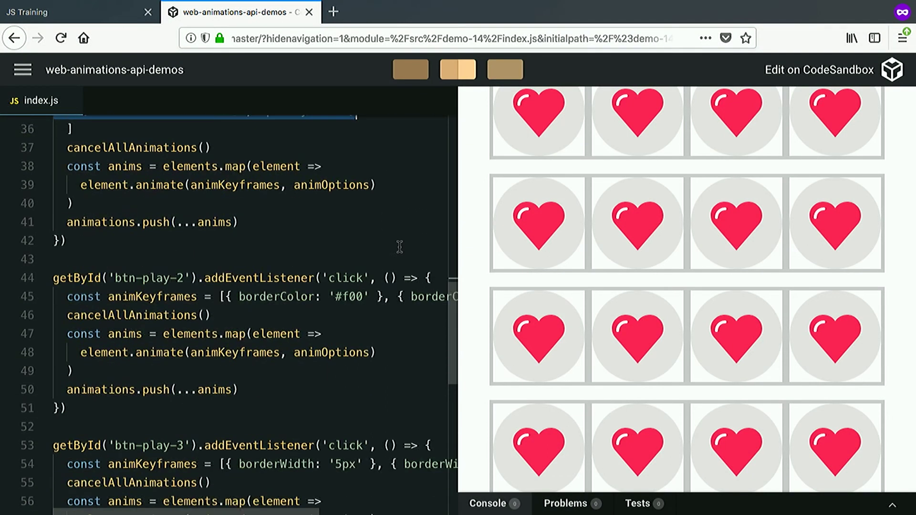
drag(244, 262, 362, 266)
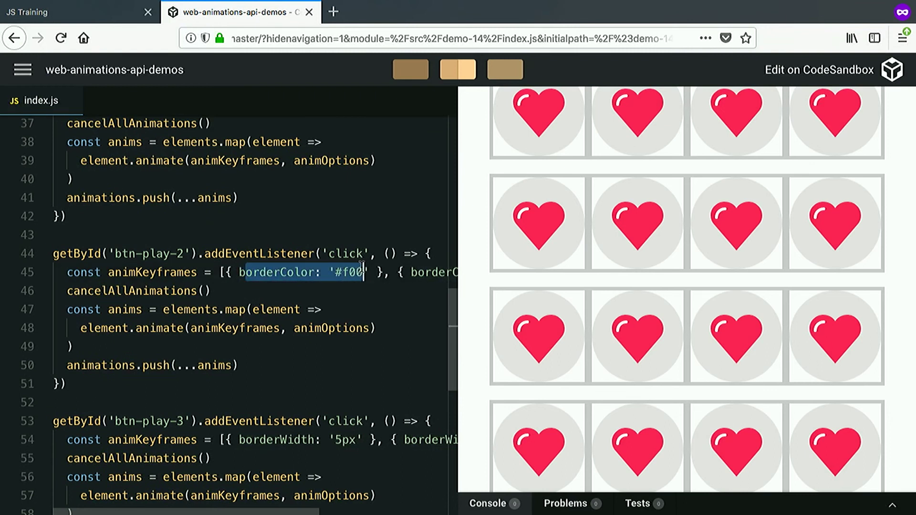
click(288, 278)
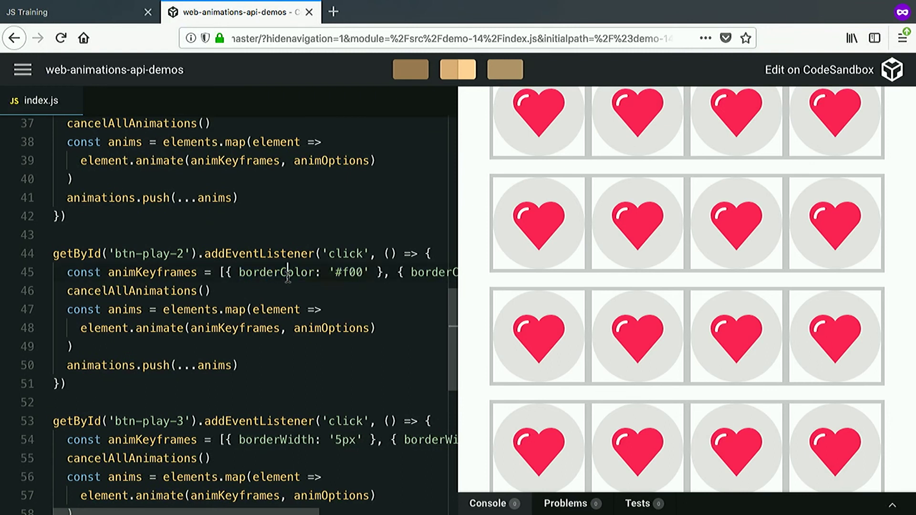
scroll(288, 277, down, 5)
drag(262, 175, 381, 174)
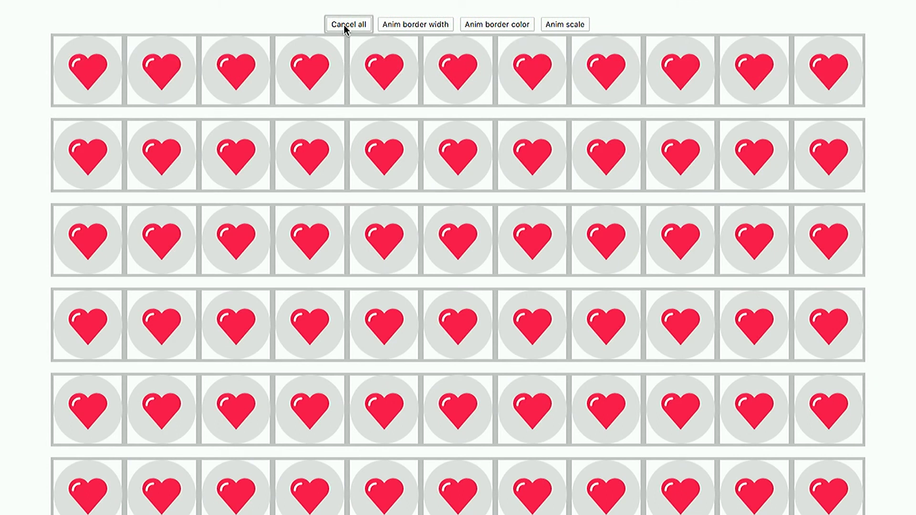
Step: Preview the border width, border color and scale animations on the full-page heart grid, ending with all of them cancelled
click(417, 23)
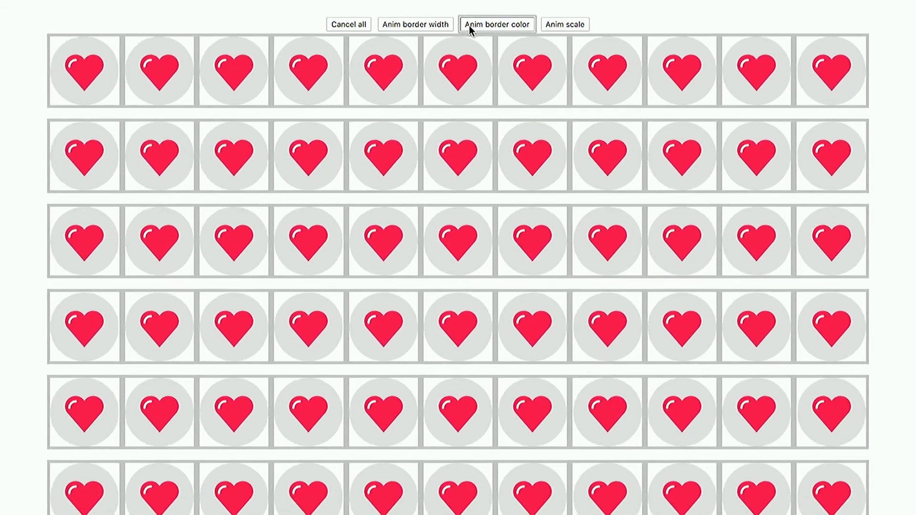
click(469, 25)
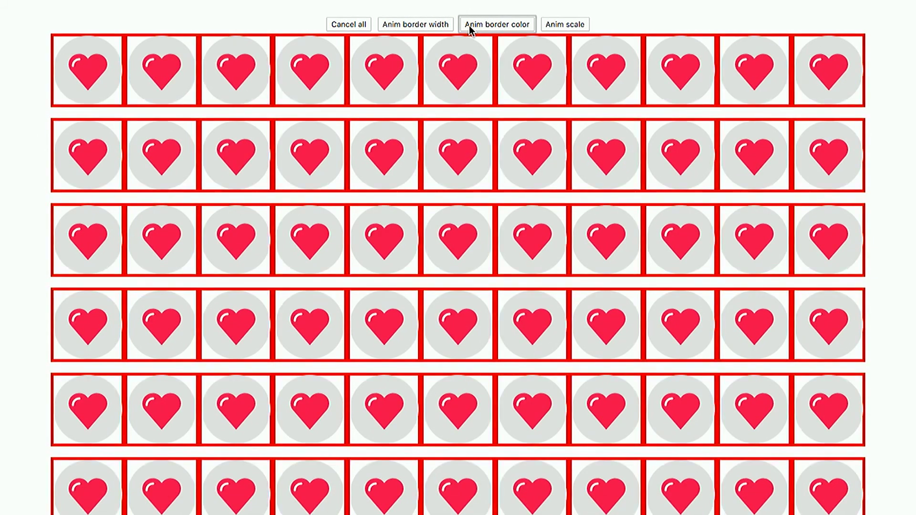
click(555, 25)
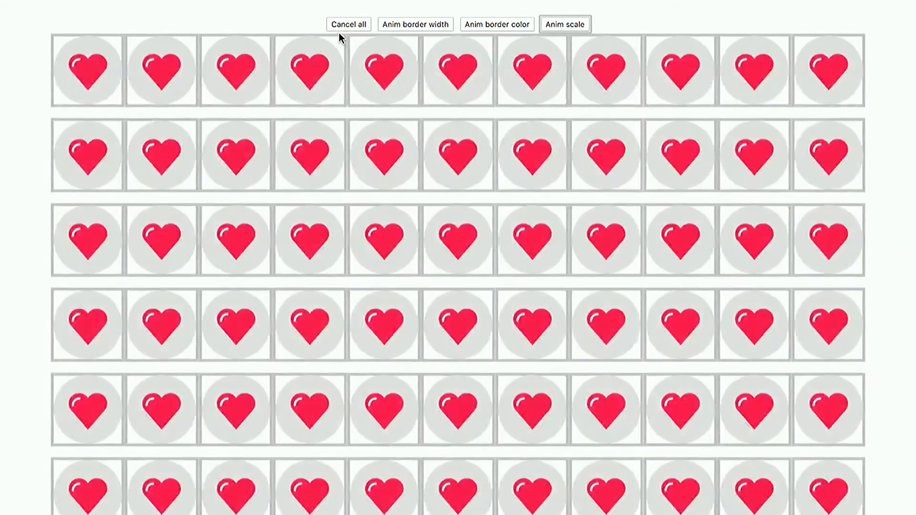
click(337, 28)
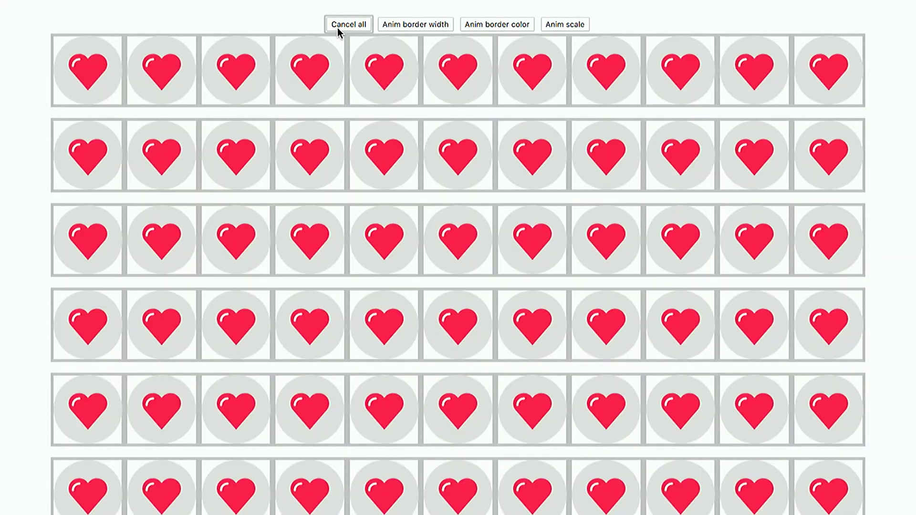
Step: Open the DevTools Performance profiler with advanced paint instrumentation enabled and CPU throttling set to 6x slowdown
key(super+alt+i)
drag(105, 149, 319, 150)
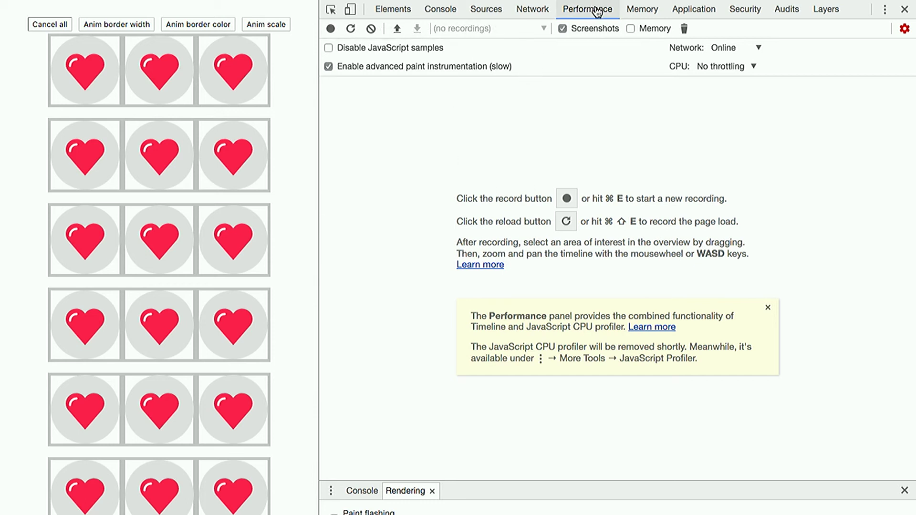
click(328, 66)
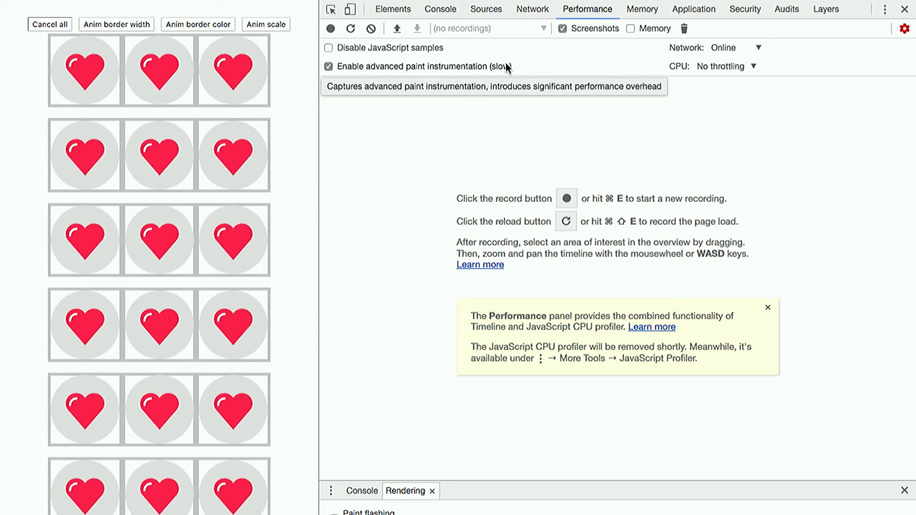
click(721, 76)
click(509, 113)
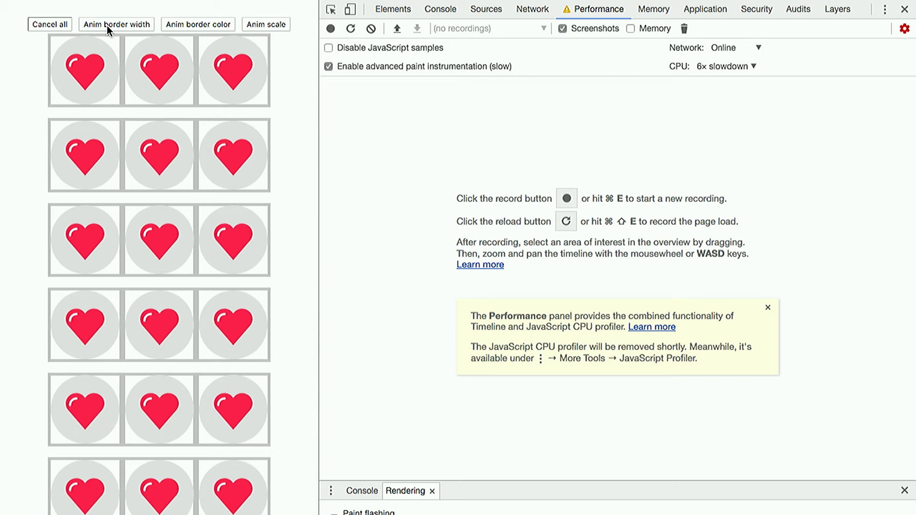
Step: Record a performance profile while running the border width, border color and scale animations and cancelling them all
click(331, 28)
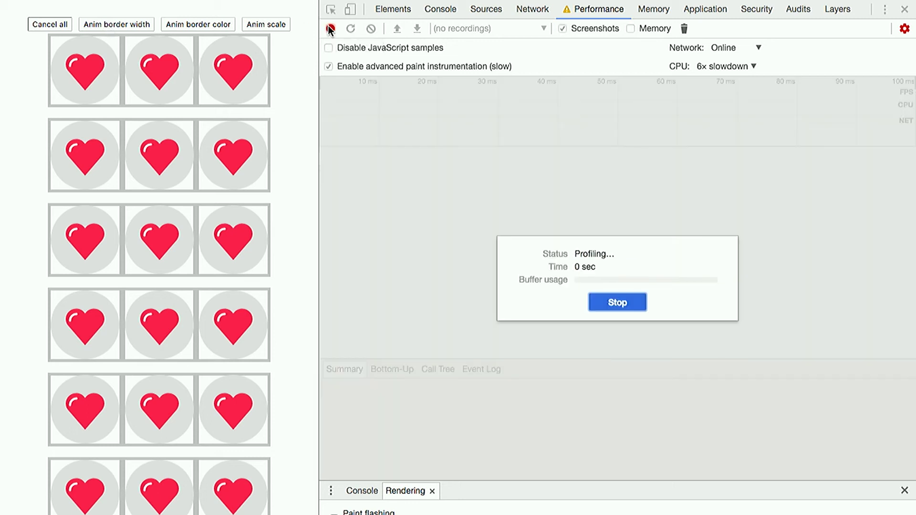
click(128, 25)
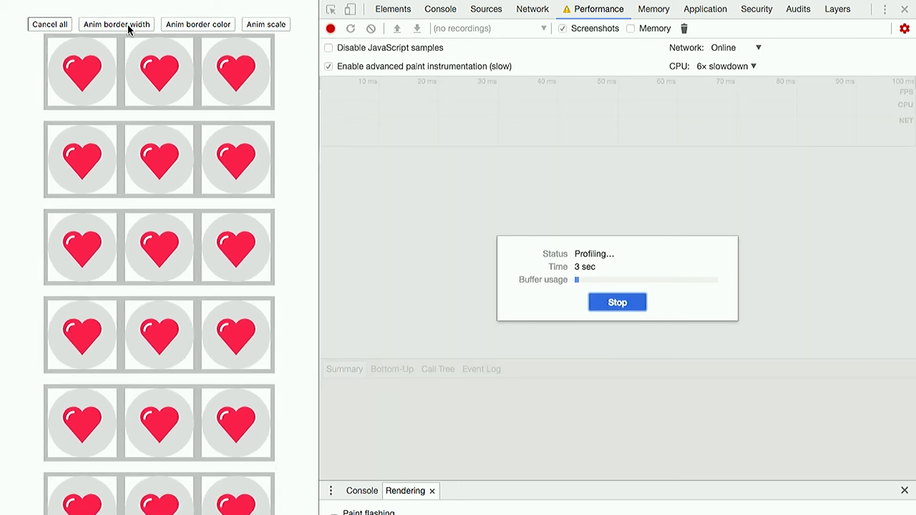
click(181, 28)
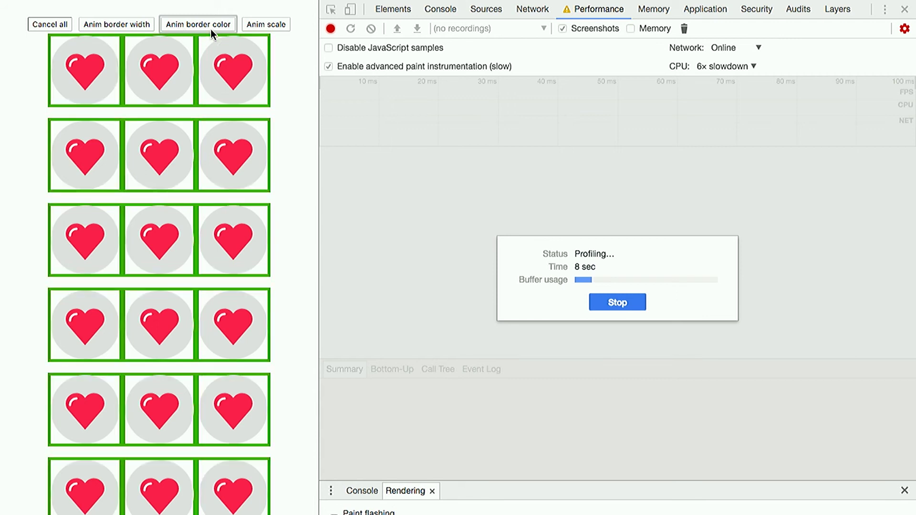
click(251, 22)
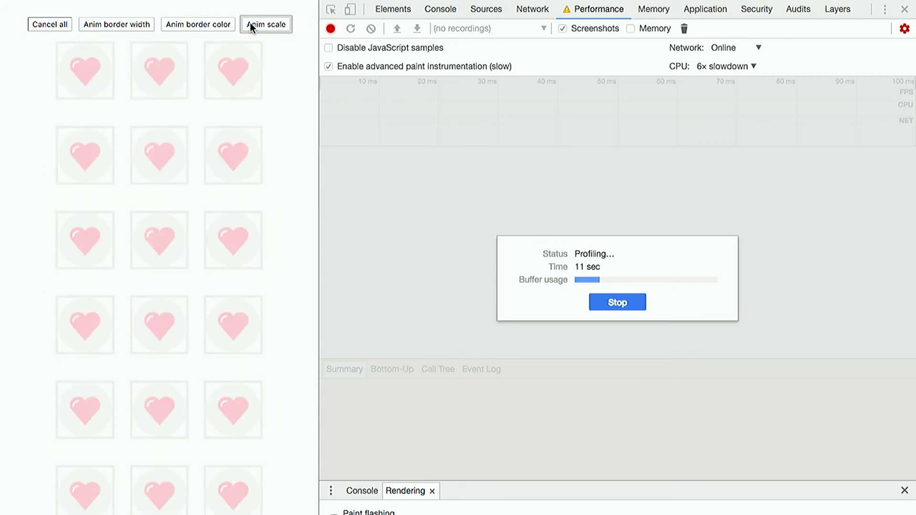
click(58, 25)
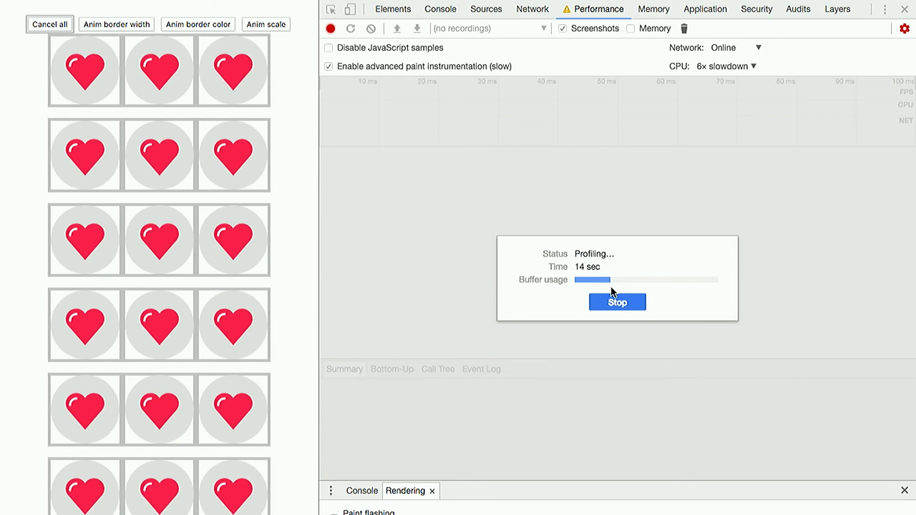
click(615, 304)
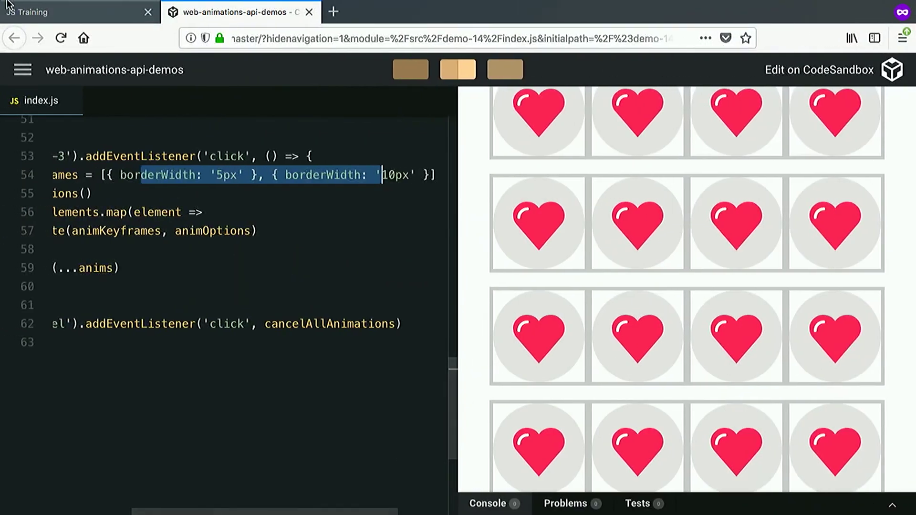
Step: Close the JS Training slides after their last slide and the web-animations-api-demos tab, and return to the Chrome performance recording
click(24, 15)
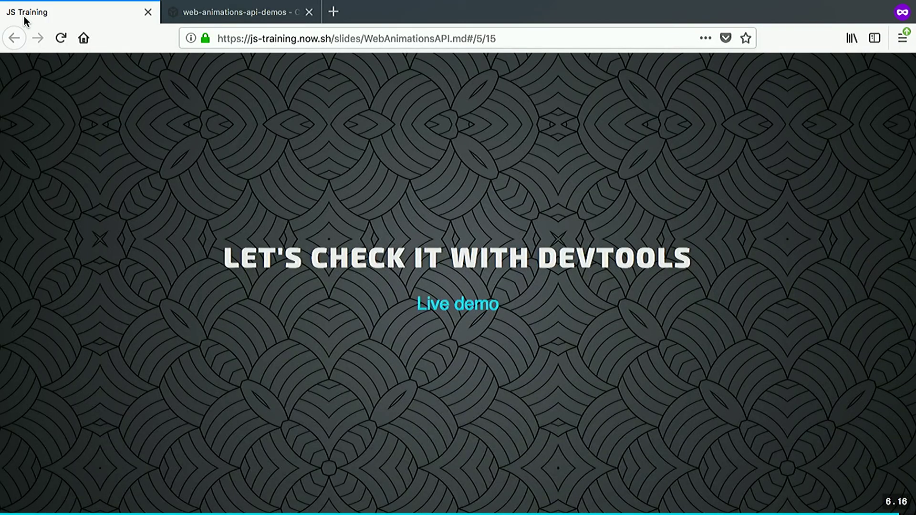
key(Right)
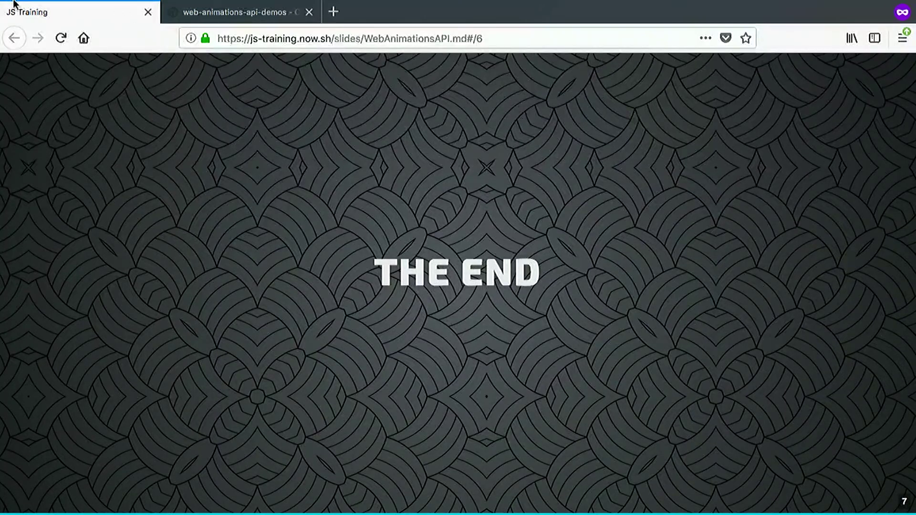
click(148, 12)
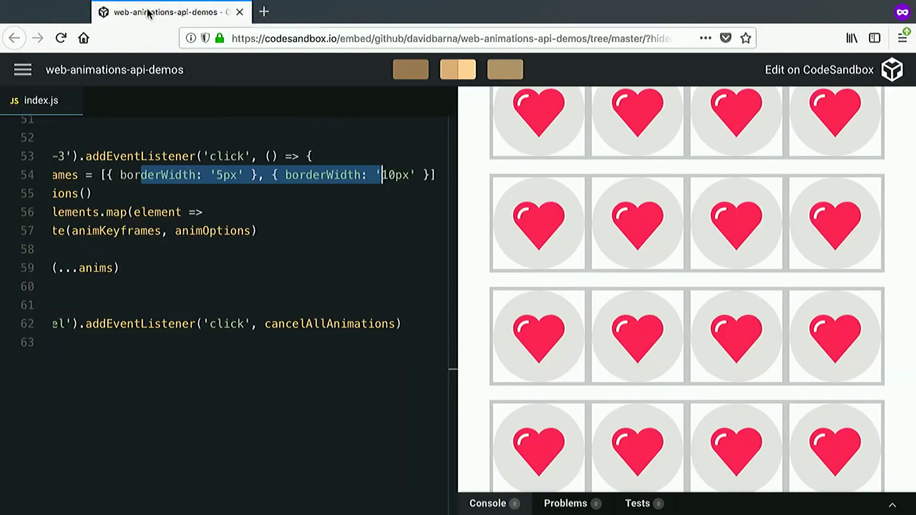
key(super+w)
key(ctrl+Right)
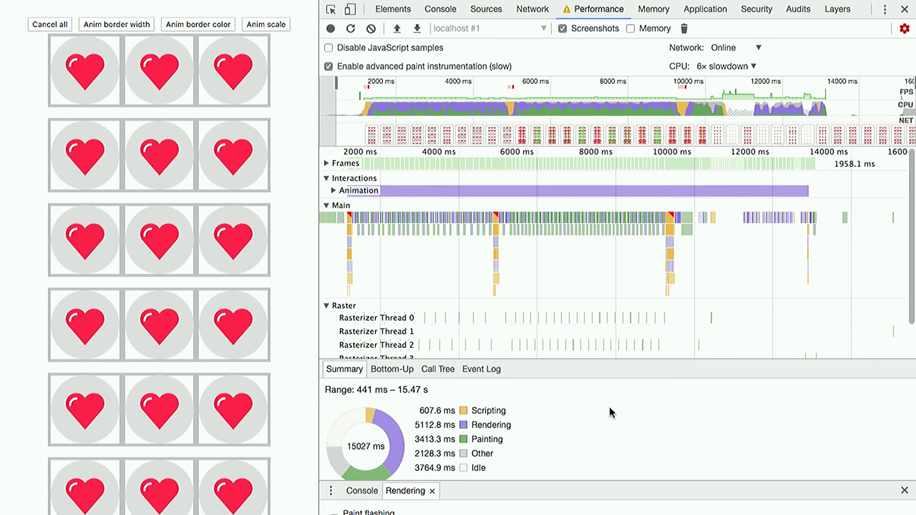
Step: Narrow the recording's timeline to about 2.94–3.25 s, within the border width animation
key(ctrl+plus)
key(ctrl+plus)
key(ctrl+plus)
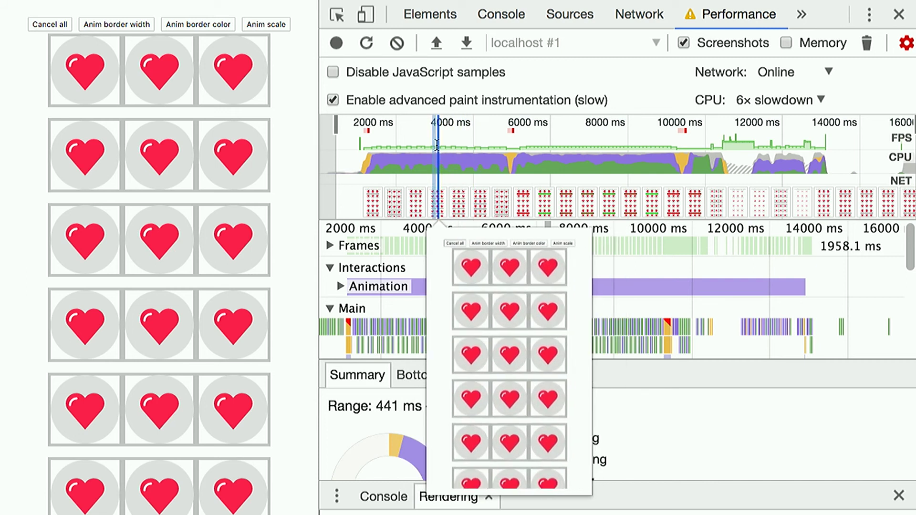
drag(433, 145, 447, 146)
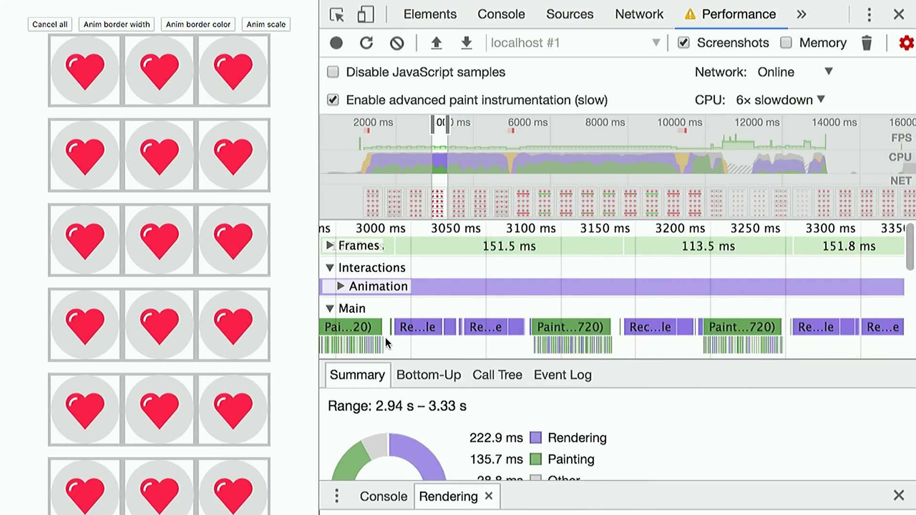
drag(448, 124, 444, 124)
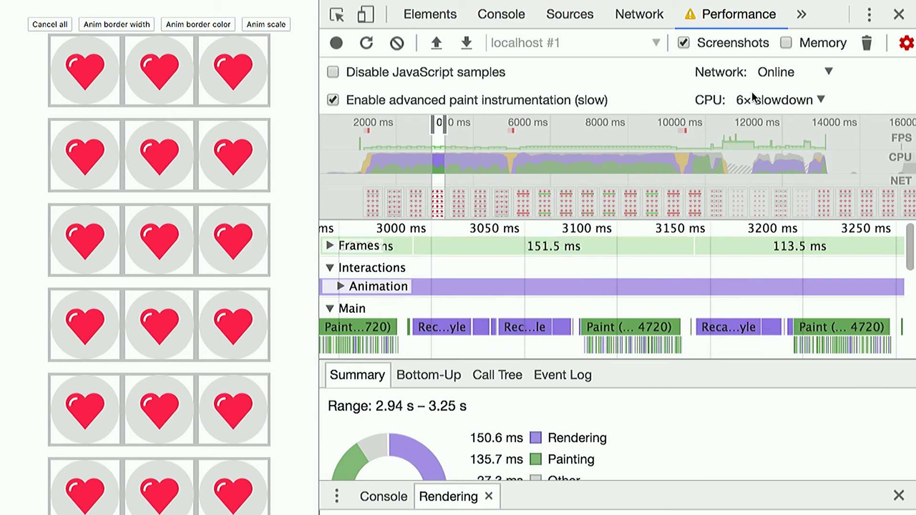
key(ctrl+0)
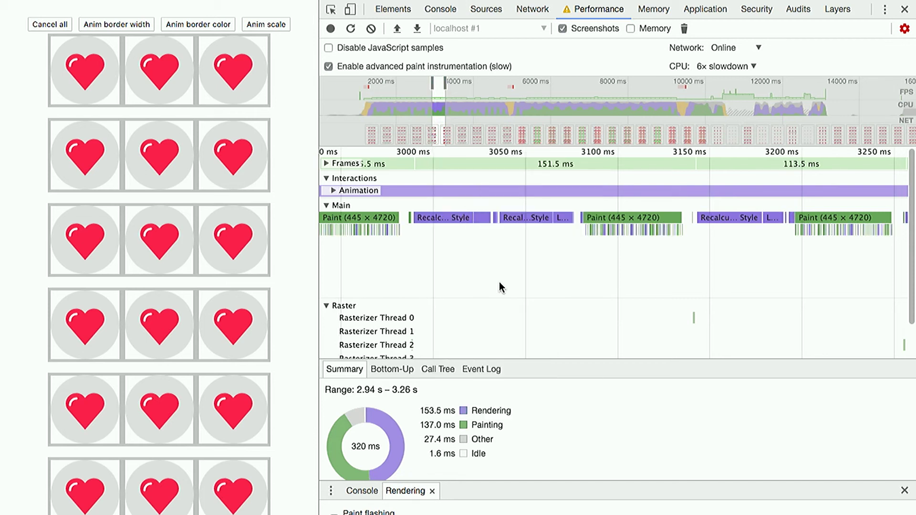
Step: Widen the timeline range to about 2.79–3.62 s and examine the frame durations and main-thread rendering events
scroll(500, 282, down, 5)
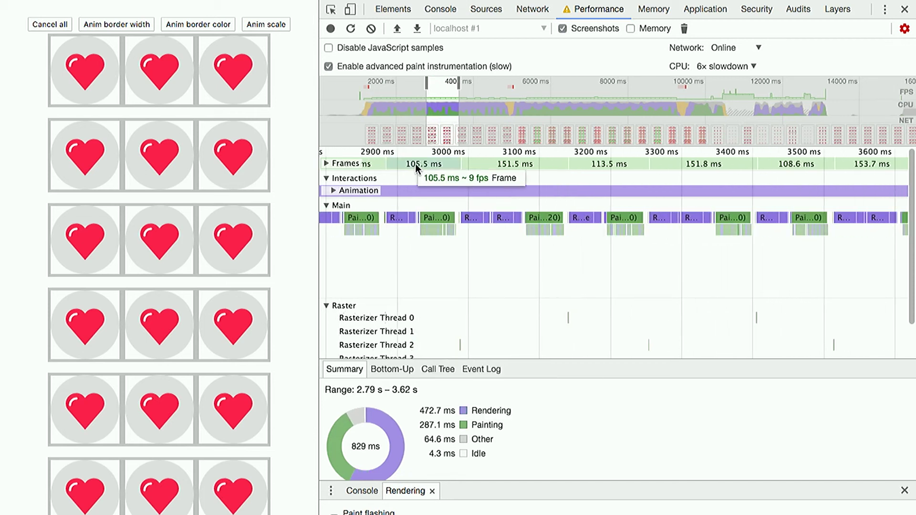
mouse_move(496, 169)
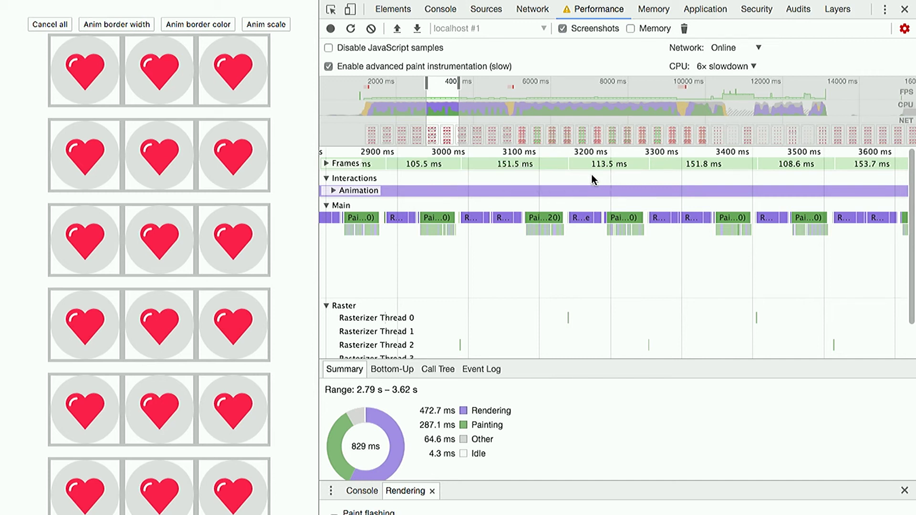
mouse_move(602, 167)
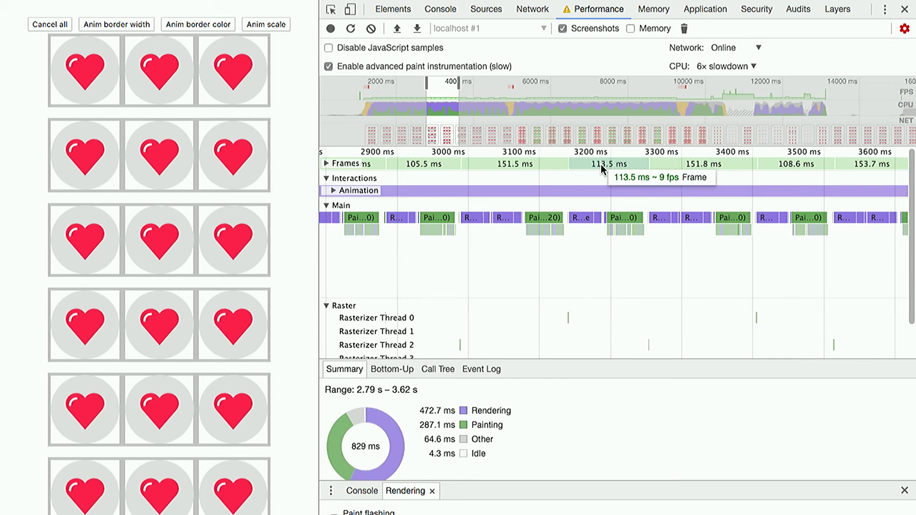
mouse_move(394, 224)
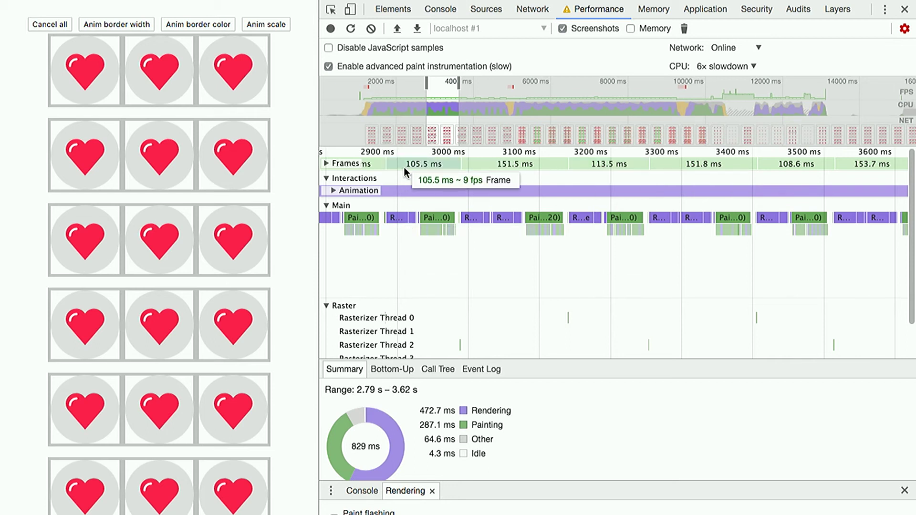
mouse_move(444, 133)
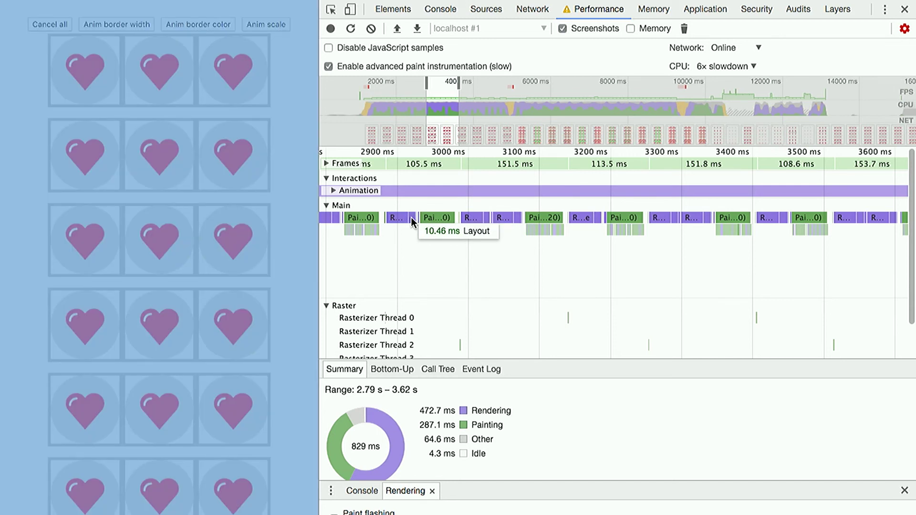
Step: Inspect the draw commands of the Paint event just before 3000 ms in an enlarged Paint Profiler
click(438, 224)
click(440, 219)
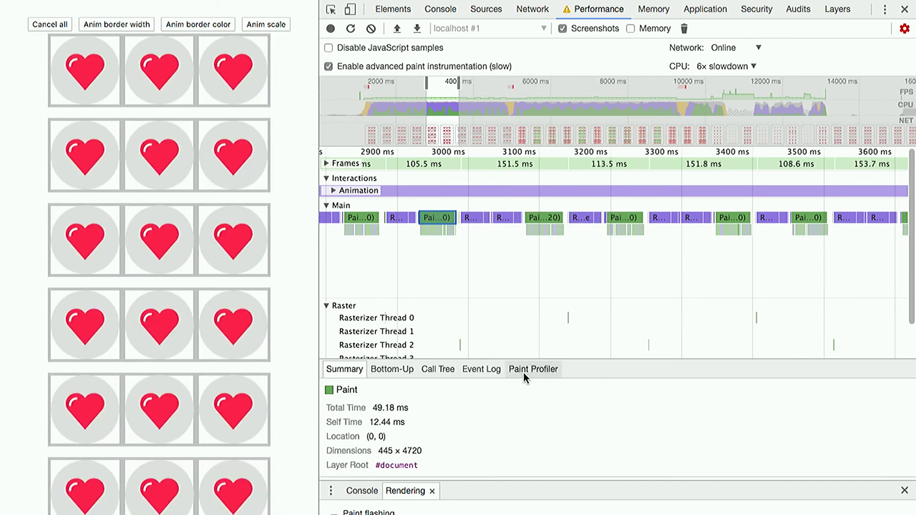
click(524, 372)
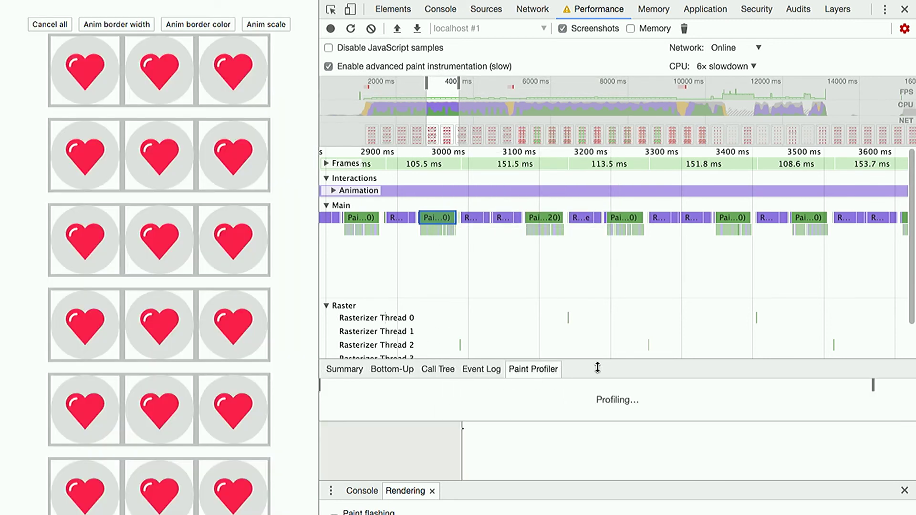
drag(773, 361, 766, 268)
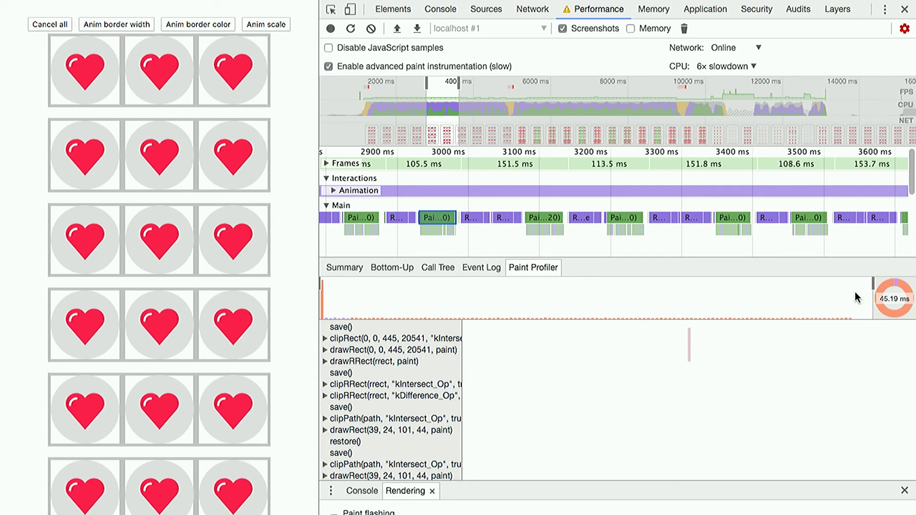
drag(872, 286, 321, 287)
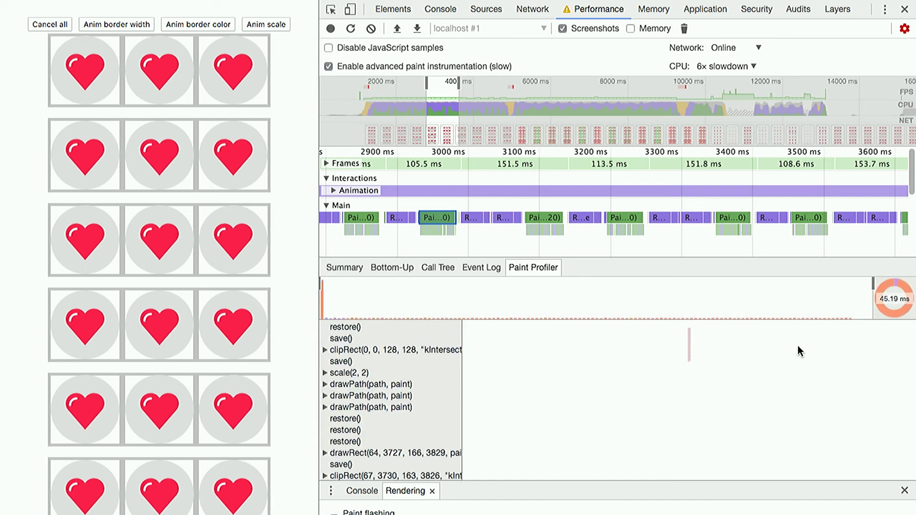
Step: Replay the Paint event's draw commands over a short initial range and a nearly full range, and shrink the Paint Profiler pane
mouse_move(877, 288)
mouse_down()
mouse_move(630, 285)
mouse_move(418, 307)
mouse_move(329, 302)
mouse_move(389, 301)
mouse_up()
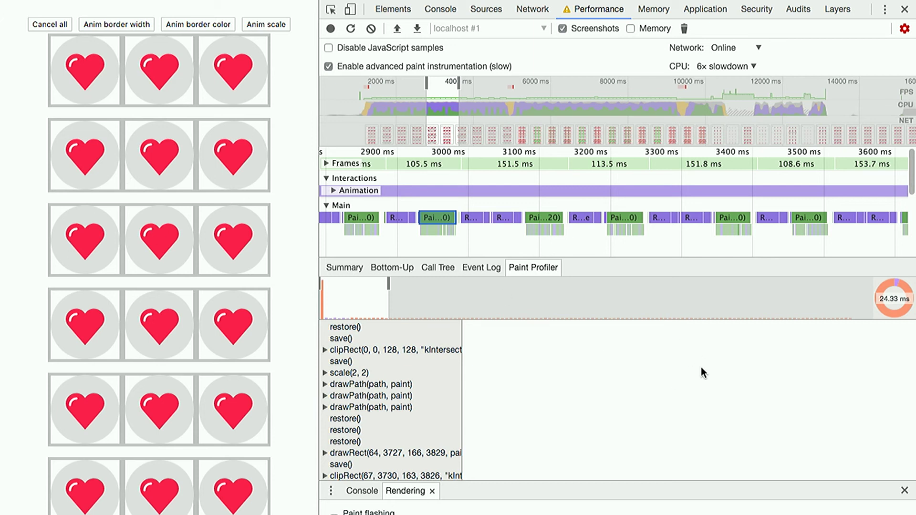
mouse_move(388, 282)
mouse_down()
mouse_move(497, 288)
mouse_move(678, 321)
mouse_move(725, 314)
mouse_move(825, 326)
mouse_up()
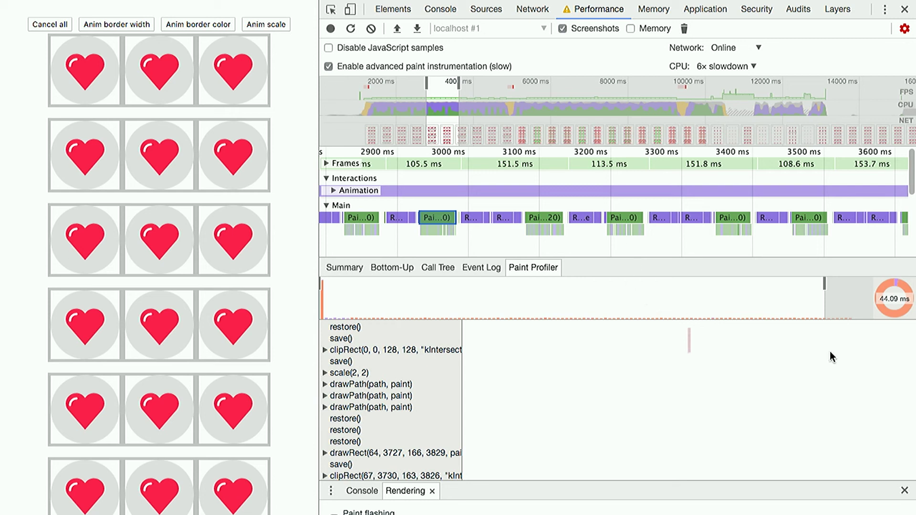
mouse_move(659, 270)
mouse_down()
mouse_move(659, 425)
mouse_move(659, 417)
mouse_up()
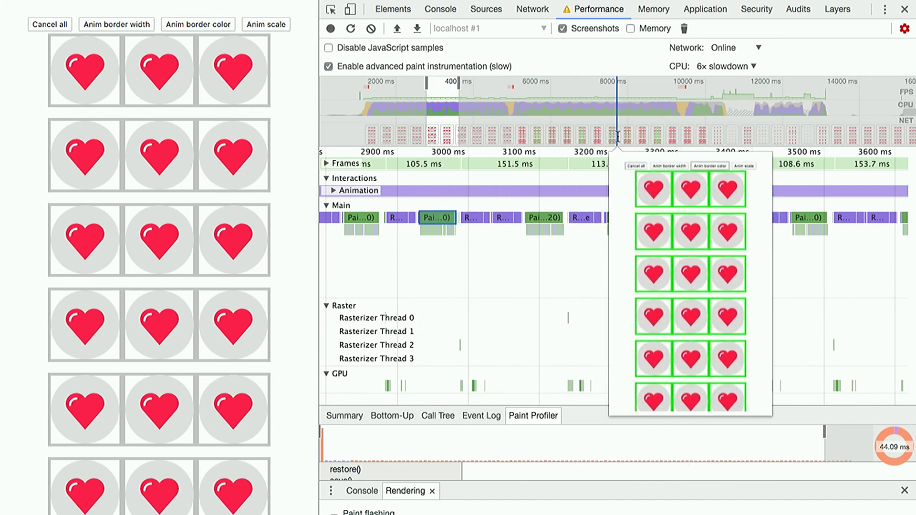
Step: Compare frame durations and main-thread events between the border color and border width animations by moving a narrow timeline range between them
drag(630, 108, 629, 108)
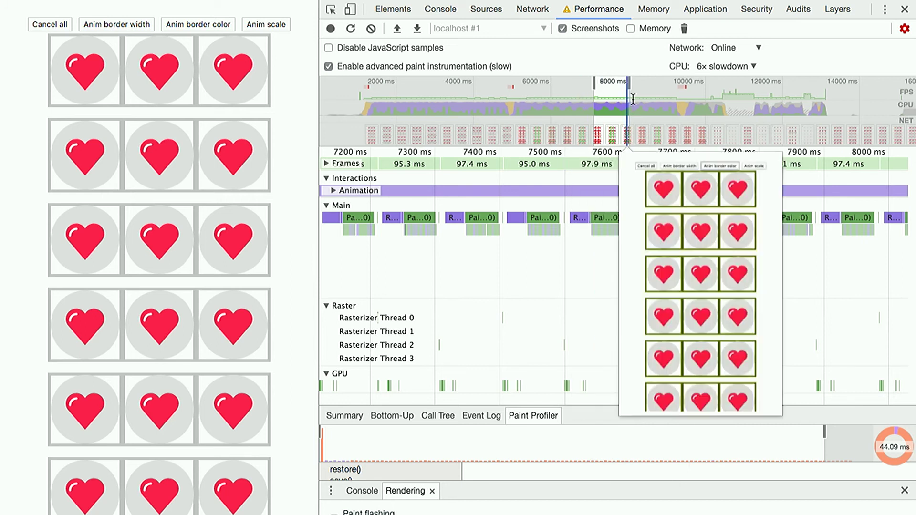
drag(629, 82, 469, 83)
mouse_move(666, 167)
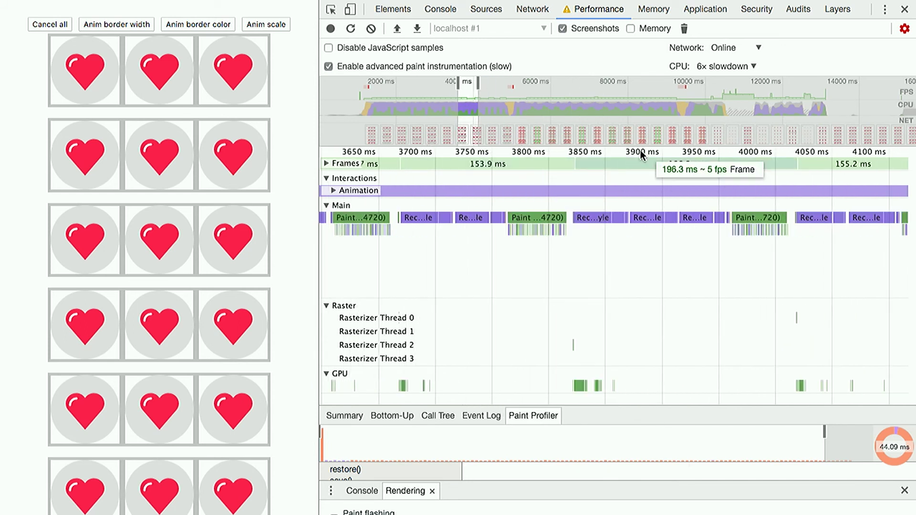
drag(467, 82, 567, 82)
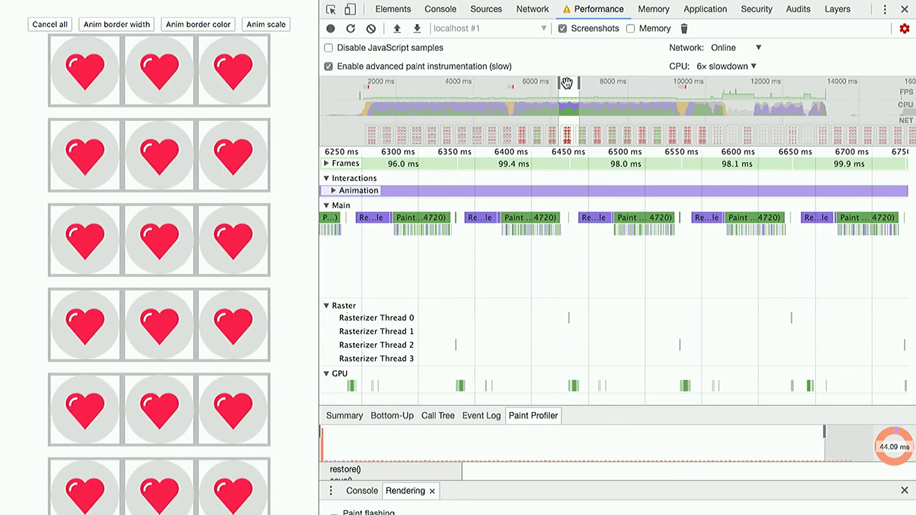
drag(555, 85, 452, 85)
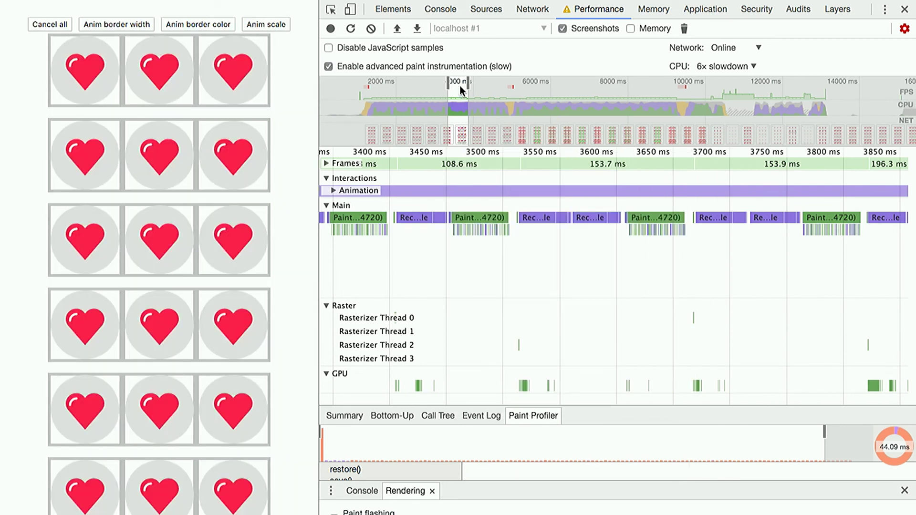
drag(460, 85, 567, 85)
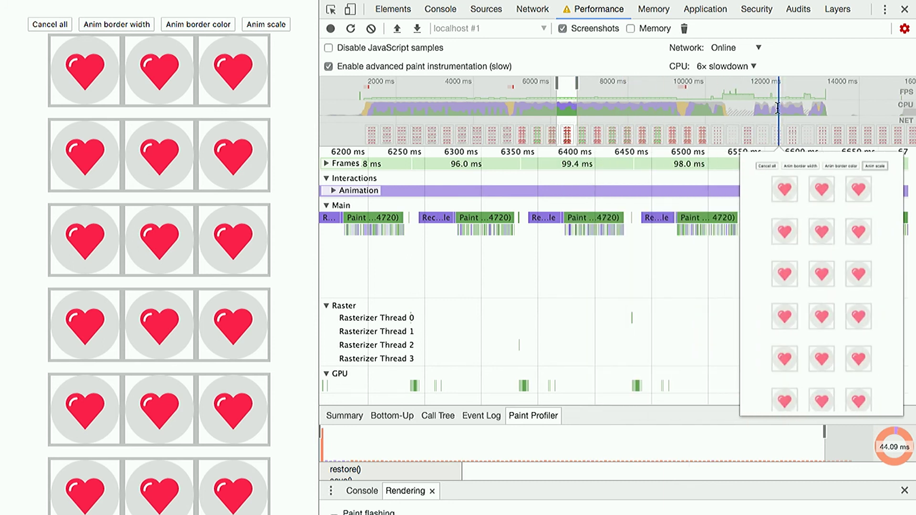
Step: Select about 11.9–12.55 s of the timeline, within the scale animation, and examine its Recalculate Style events and GPU activity
drag(778, 109, 805, 87)
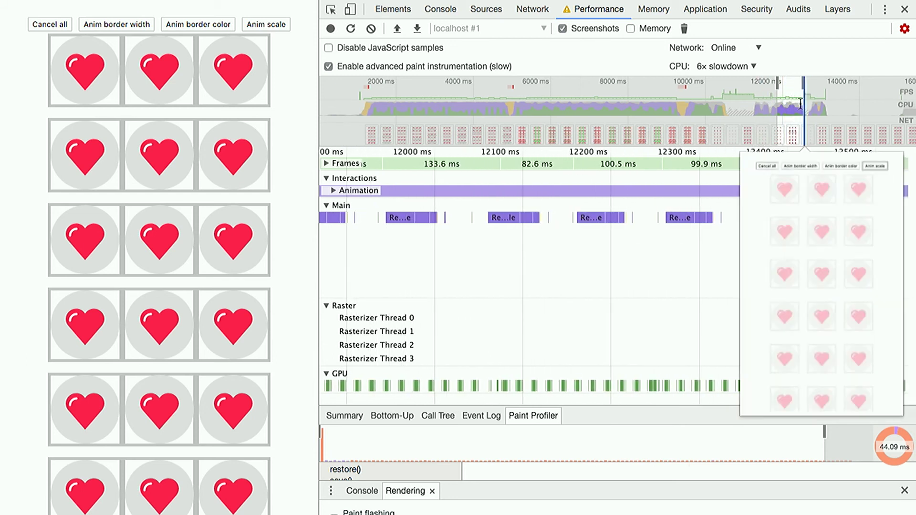
mouse_move(503, 218)
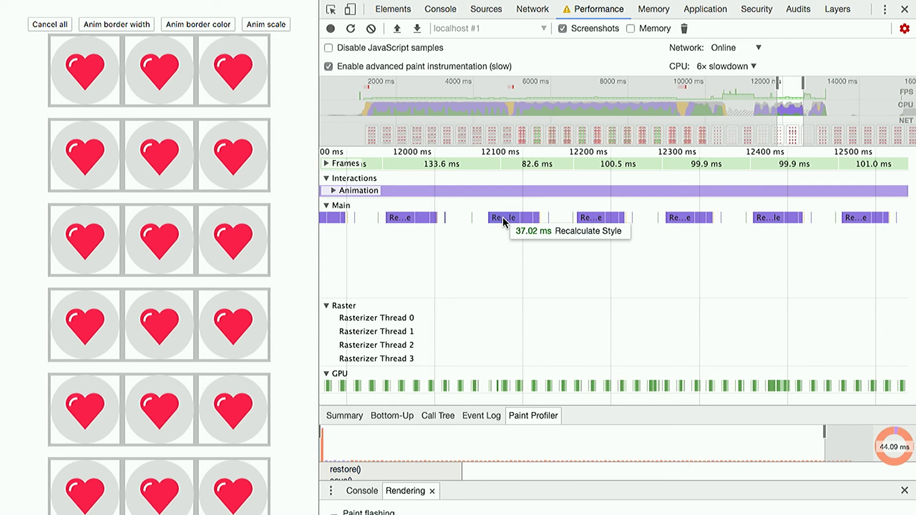
mouse_move(597, 385)
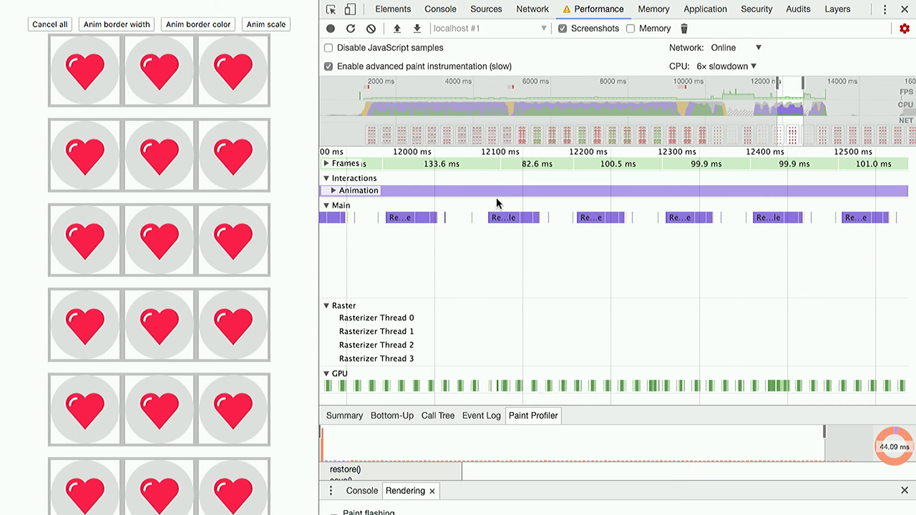
mouse_move(442, 388)
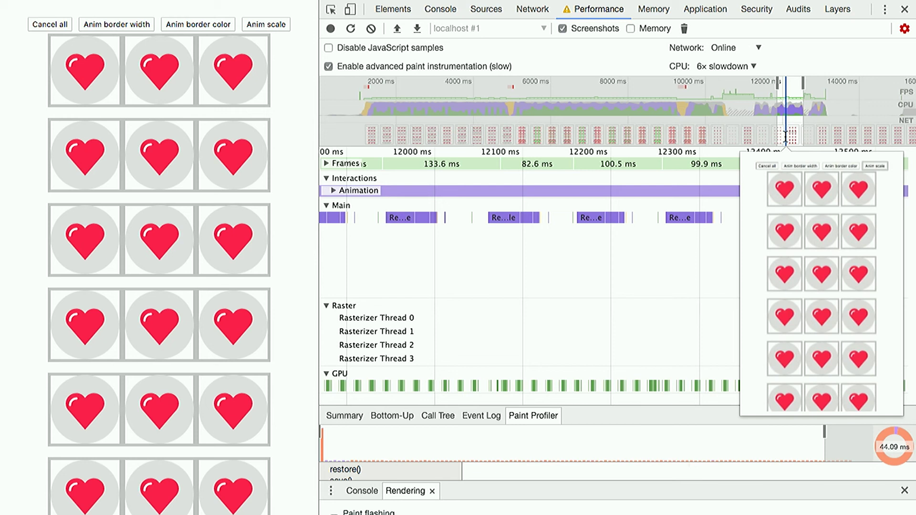
click(886, 10)
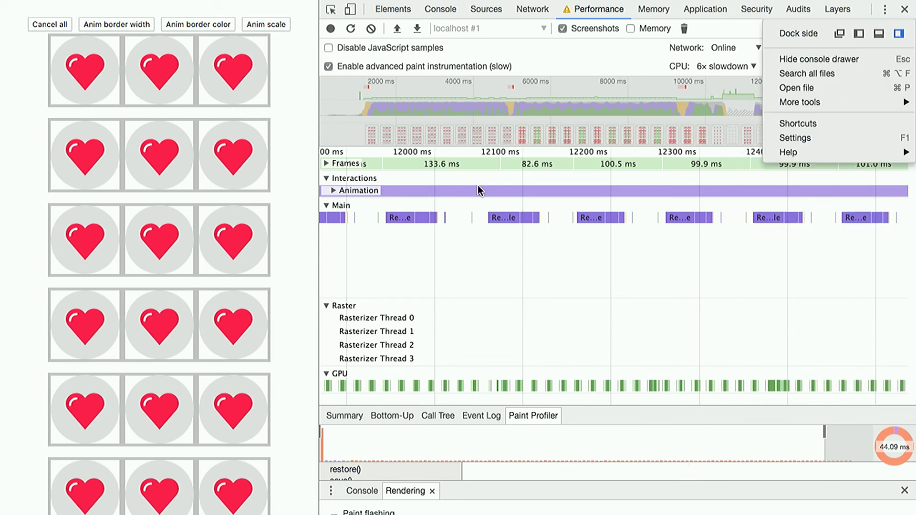
Step: Switch to the code editor, set the icon array size to 10 in demo-14's index.js, and save the file
key(ctrl+Left)
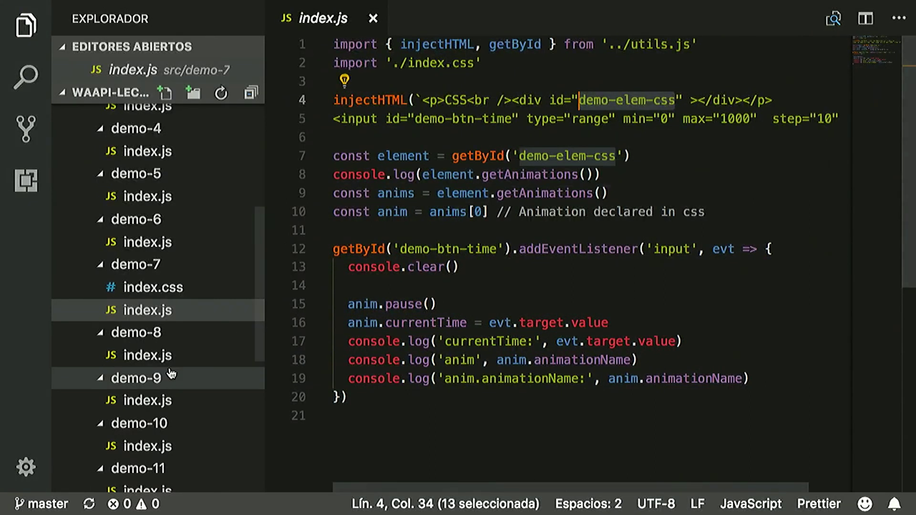
scroll(173, 375, down, 5)
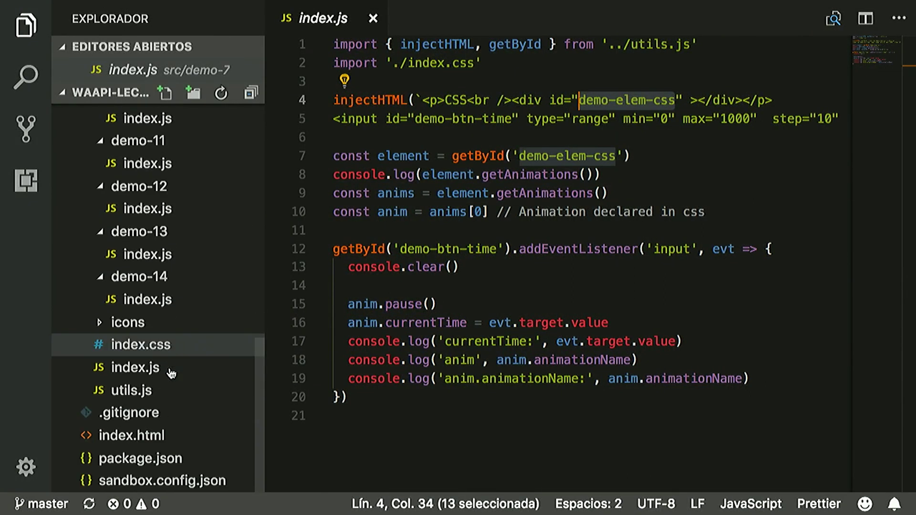
click(164, 299)
double_click(522, 82)
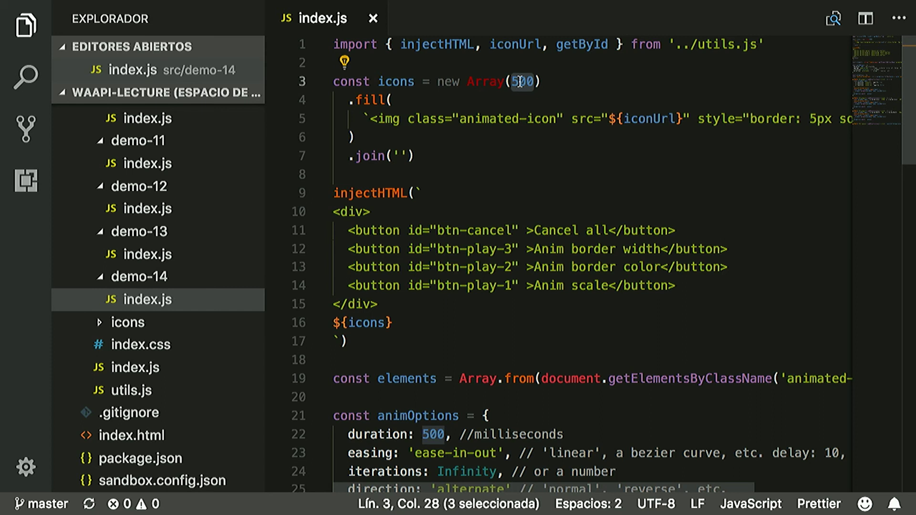
text(10)
key(super+s)
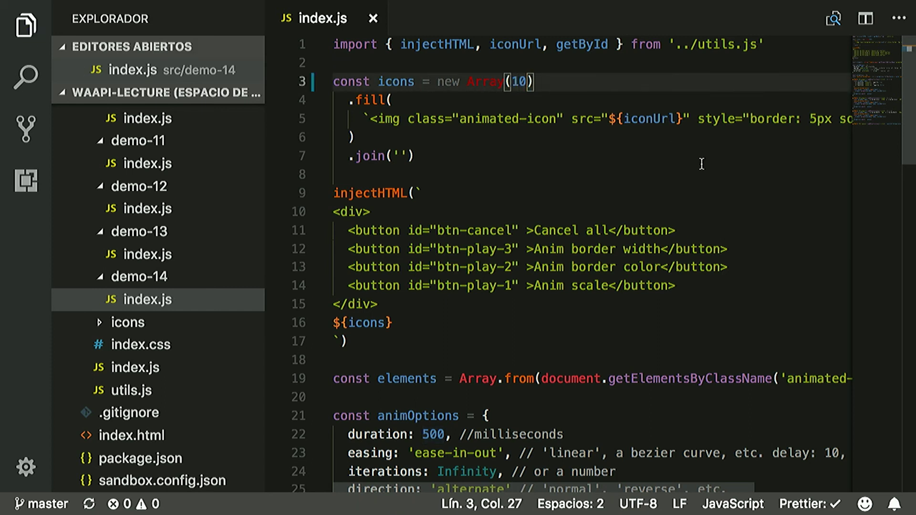
Step: Return to the demo page in Chrome and clear the existing performance recording
key(super+Tab)
mouse_move(69, 36)
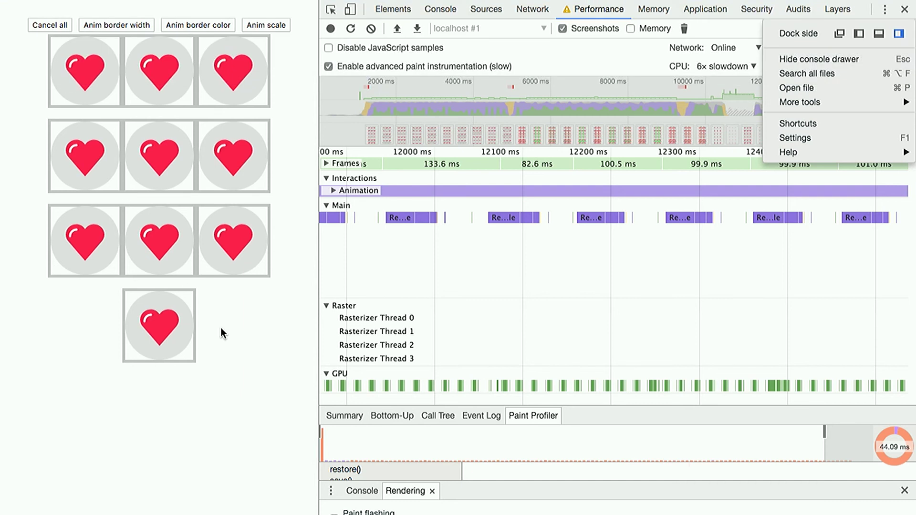
click(372, 29)
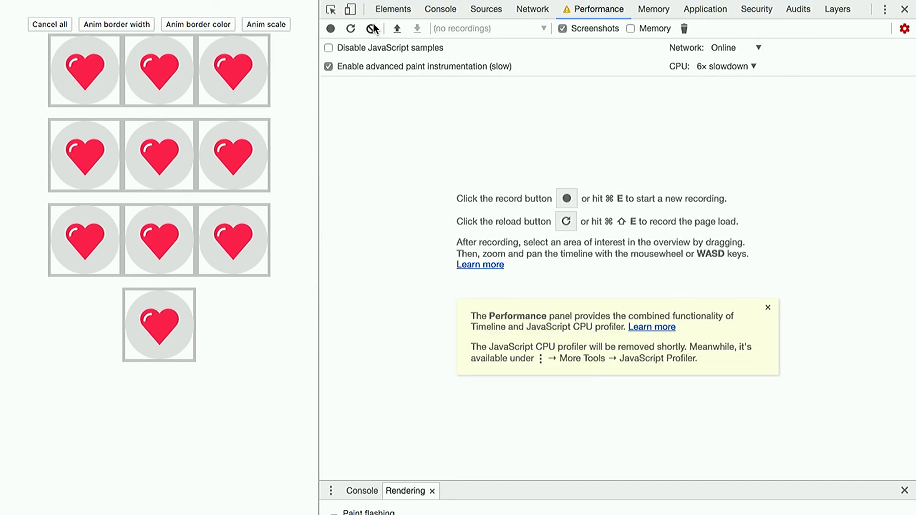
Step: Record a performance profile while running the border width, border color and scale animations in turn, and stop the recording
click(330, 29)
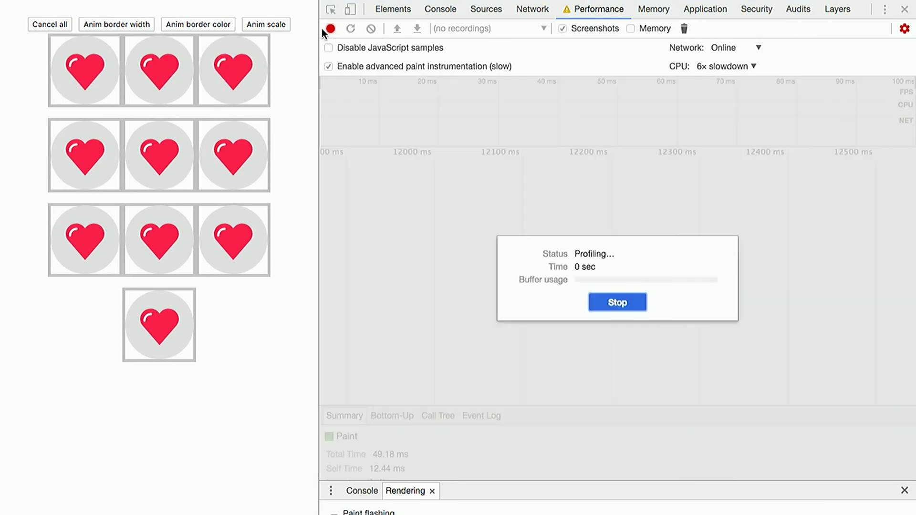
click(111, 27)
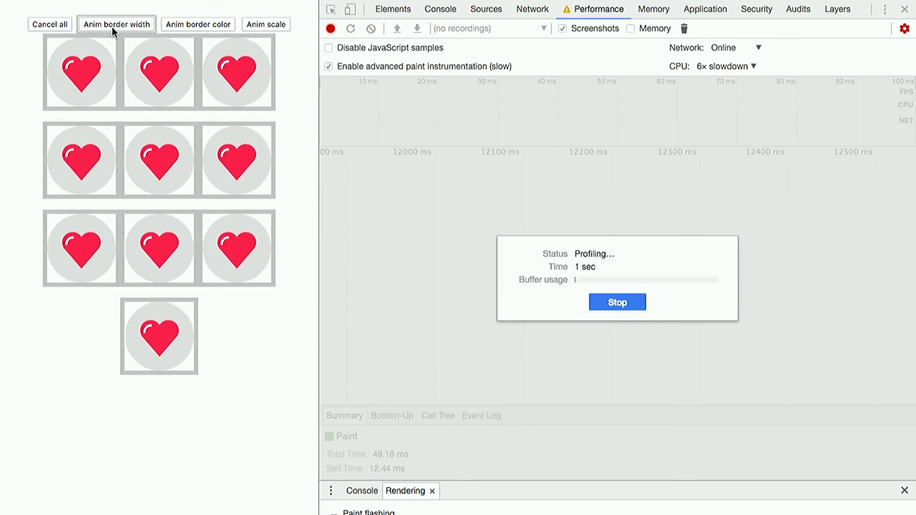
click(184, 24)
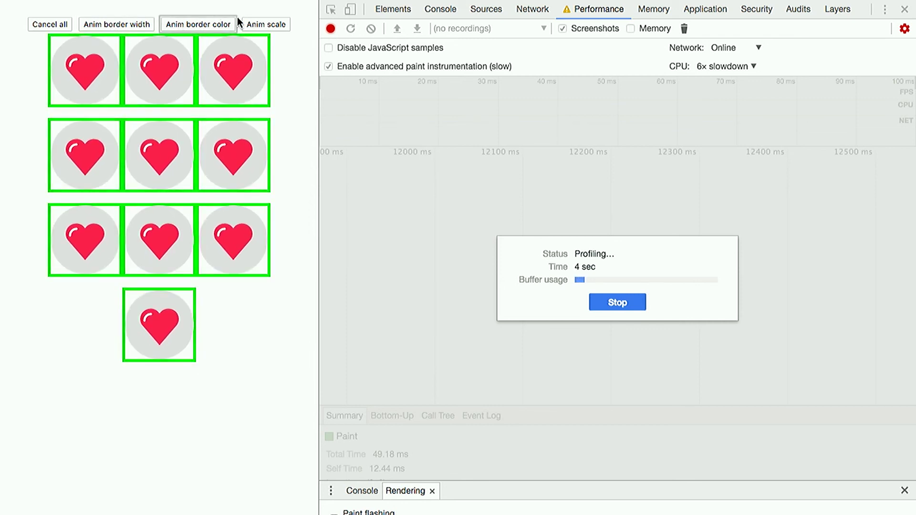
click(264, 24)
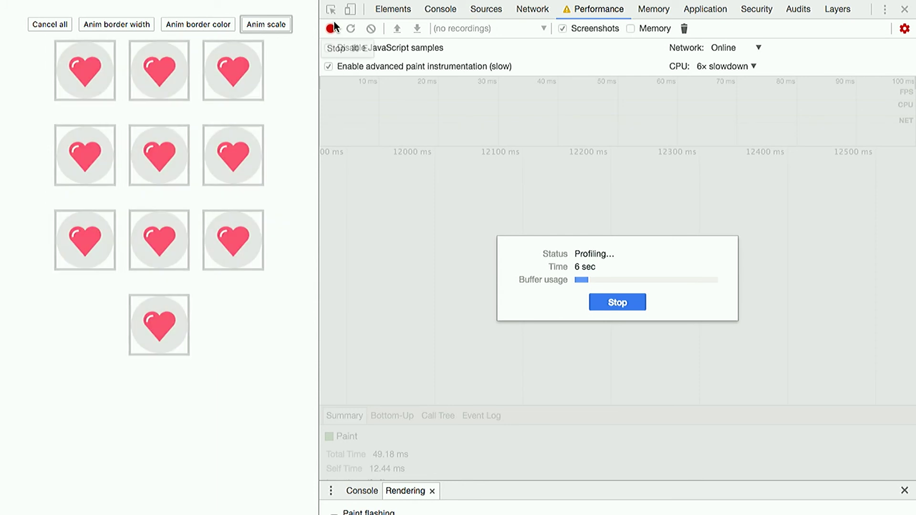
click(600, 304)
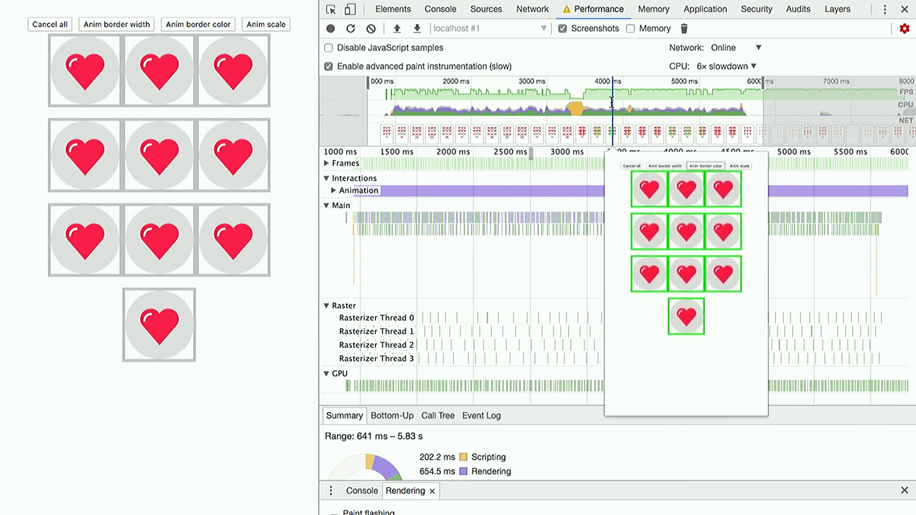
Step: Select about 3.81–3.97 s, within the border color animation, and show the Paint event just after 3860 ms in an enlarged Paint Profiler
drag(610, 103, 621, 102)
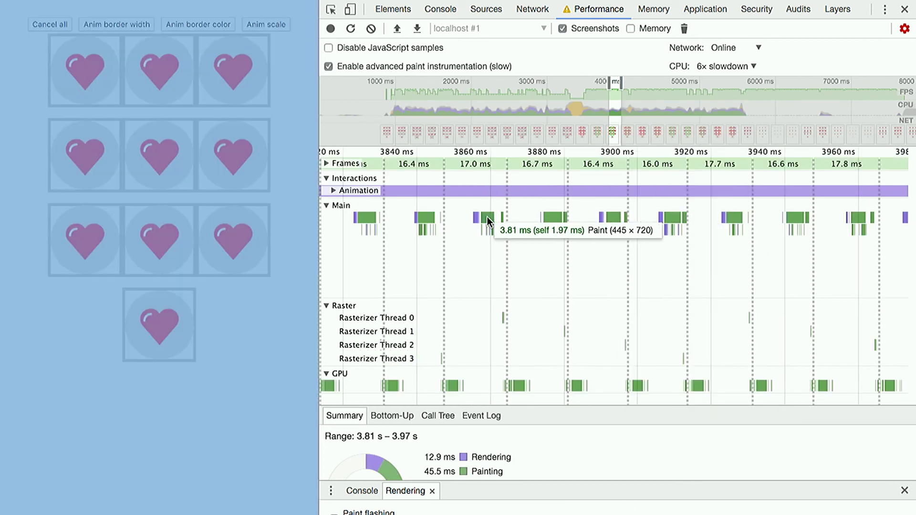
click(487, 216)
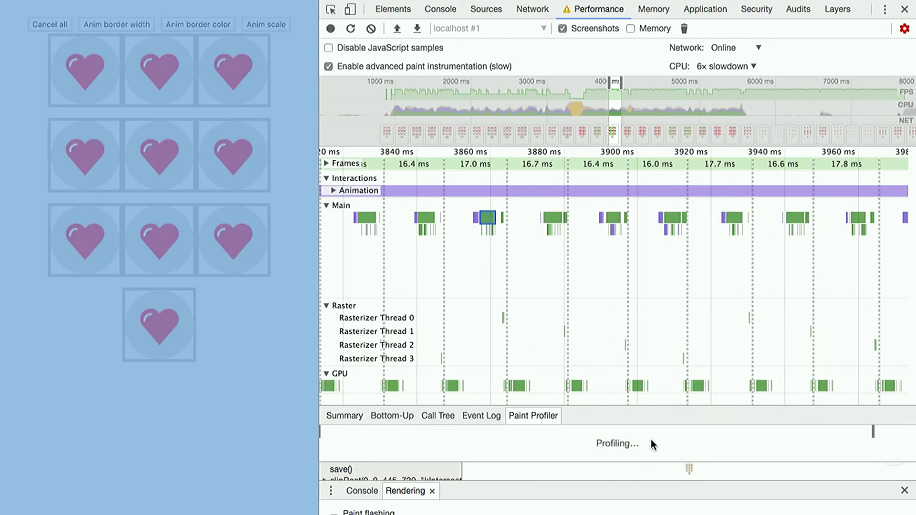
drag(647, 410, 628, 267)
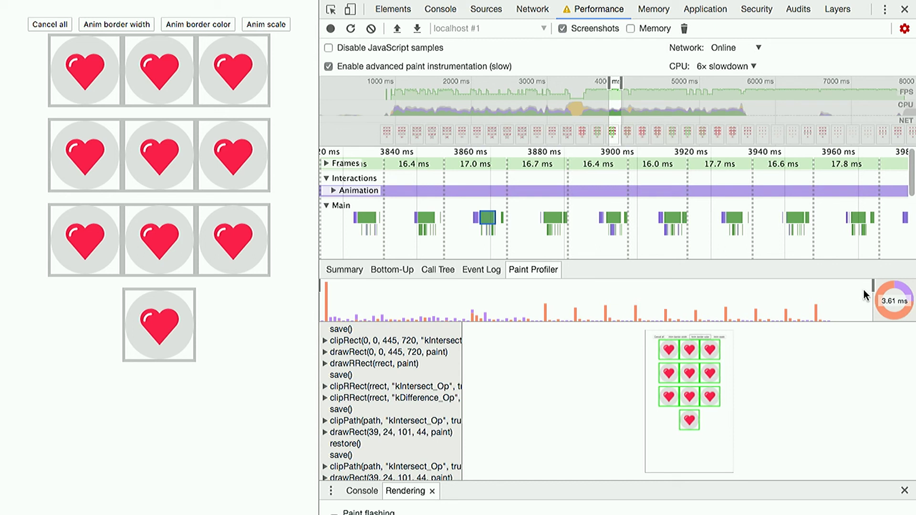
Step: Examine the Paint event's draw commands over progressively shorter ranges, restore the full range, and shrink the Paint Profiler pane
drag(875, 289, 794, 285)
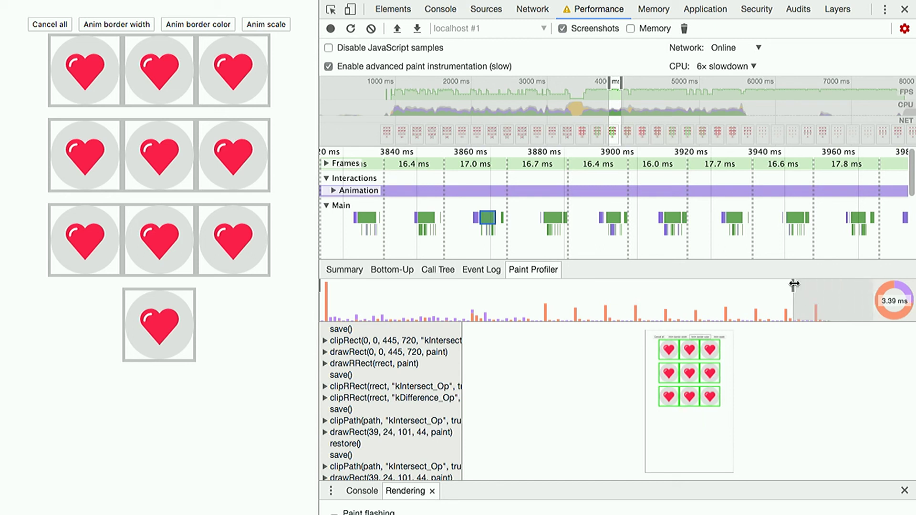
mouse_move(794, 285)
mouse_down()
mouse_move(282, 288)
mouse_move(372, 319)
mouse_up()
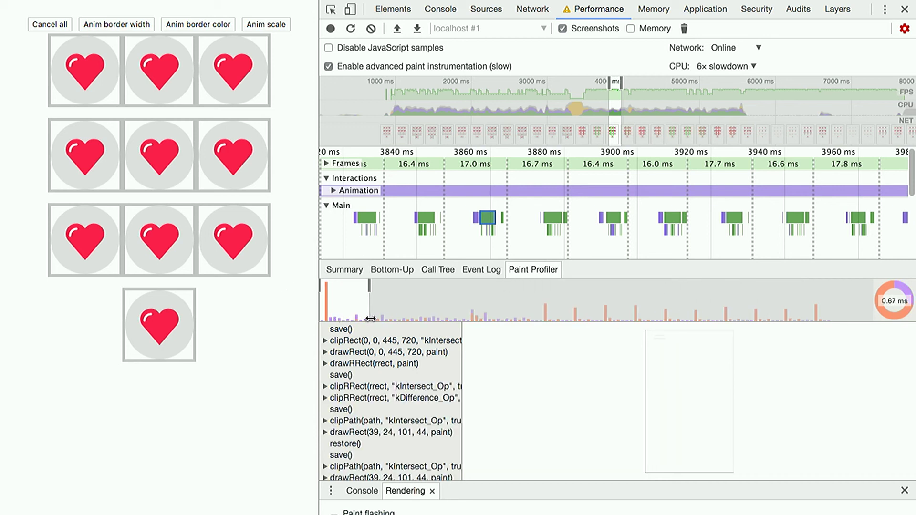
scroll(353, 433, down, 2)
scroll(353, 432, down, 2)
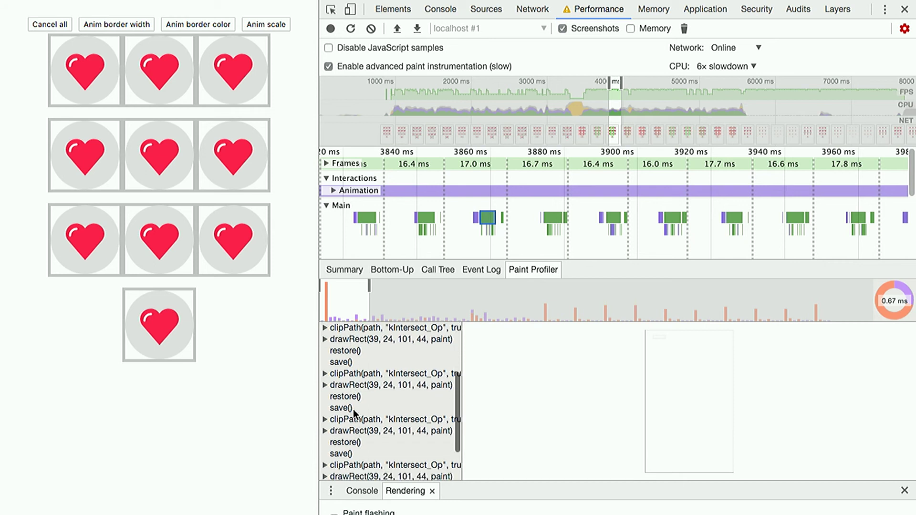
scroll(359, 409, down, 5)
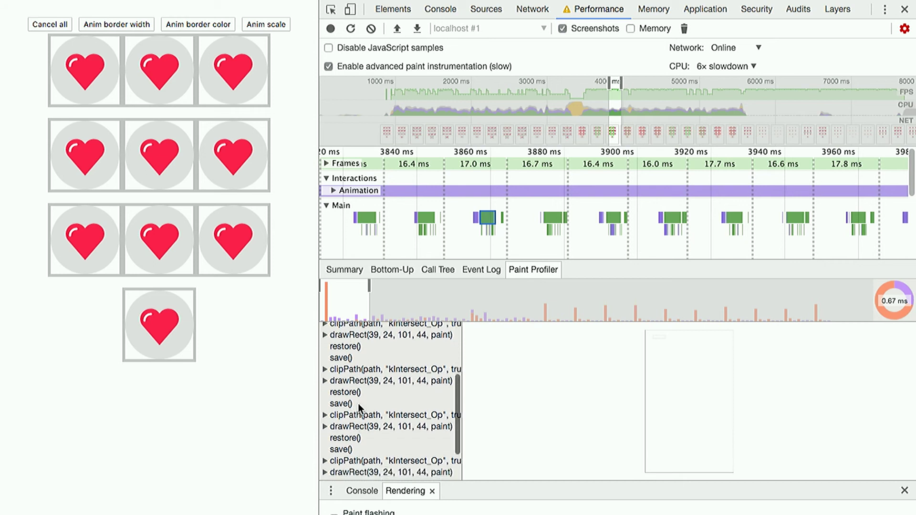
mouse_move(369, 291)
mouse_down()
mouse_move(337, 296)
mouse_move(591, 323)
mouse_move(699, 288)
mouse_move(806, 289)
mouse_move(620, 290)
mouse_move(530, 313)
mouse_move(897, 305)
mouse_move(912, 323)
mouse_up()
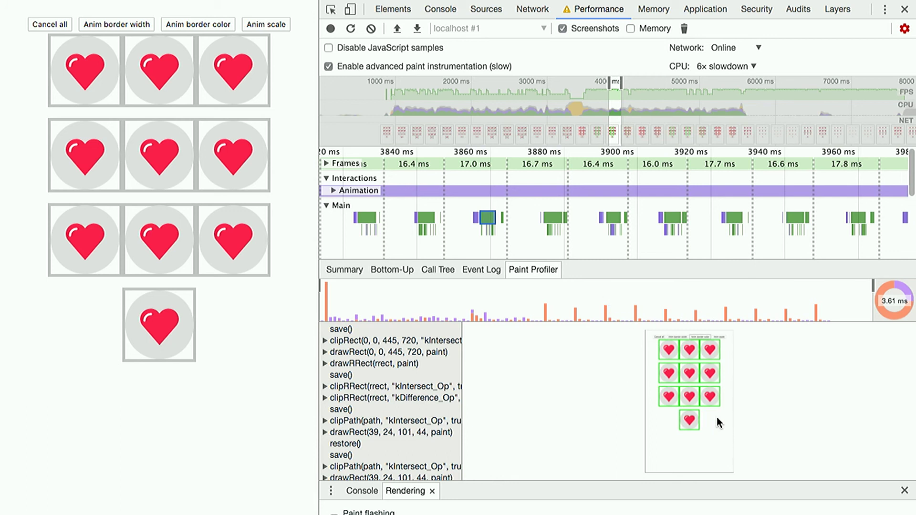
drag(633, 263, 631, 345)
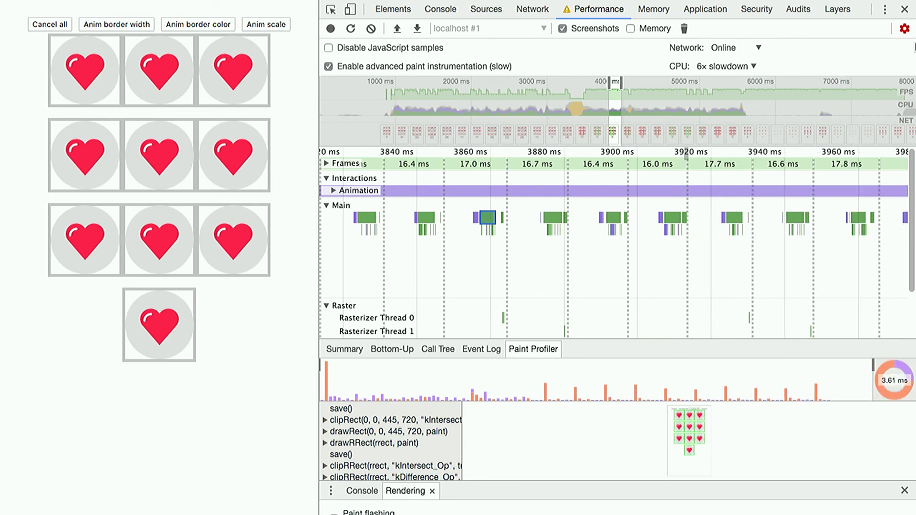
Step: Hide the performance capture settings and open the Layers tool for the demo page
click(906, 30)
click(905, 30)
click(906, 30)
click(905, 30)
click(905, 30)
click(885, 9)
mouse_move(868, 102)
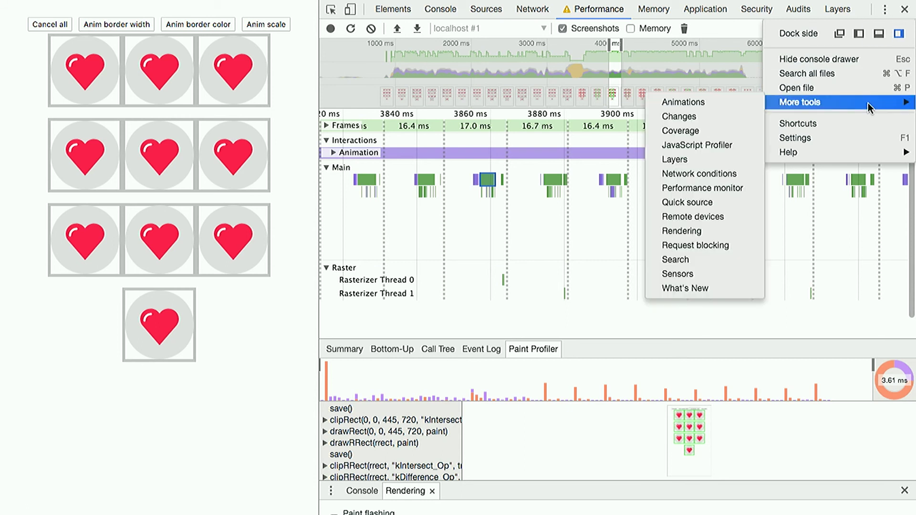
click(701, 161)
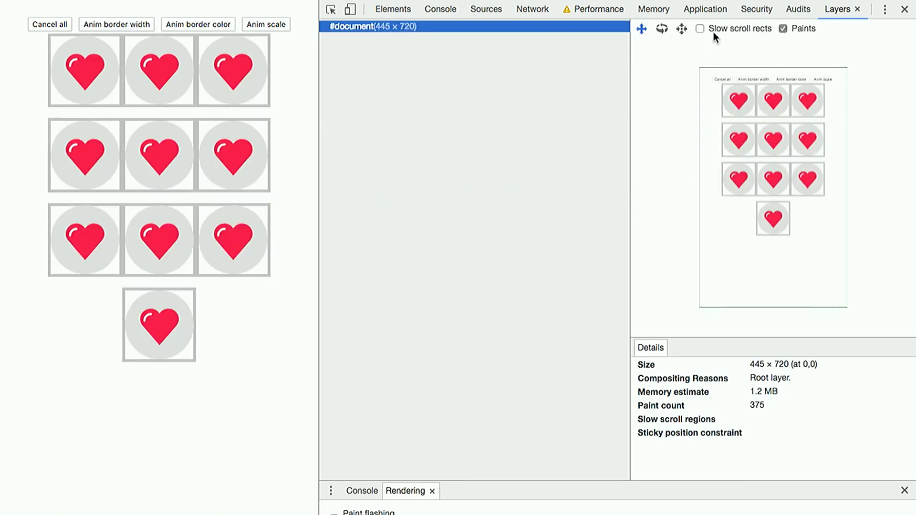
Step: Rotate the document layer in 3D to examine how the icons are layered on the page
drag(723, 114, 673, 51)
click(662, 29)
drag(729, 116, 818, 133)
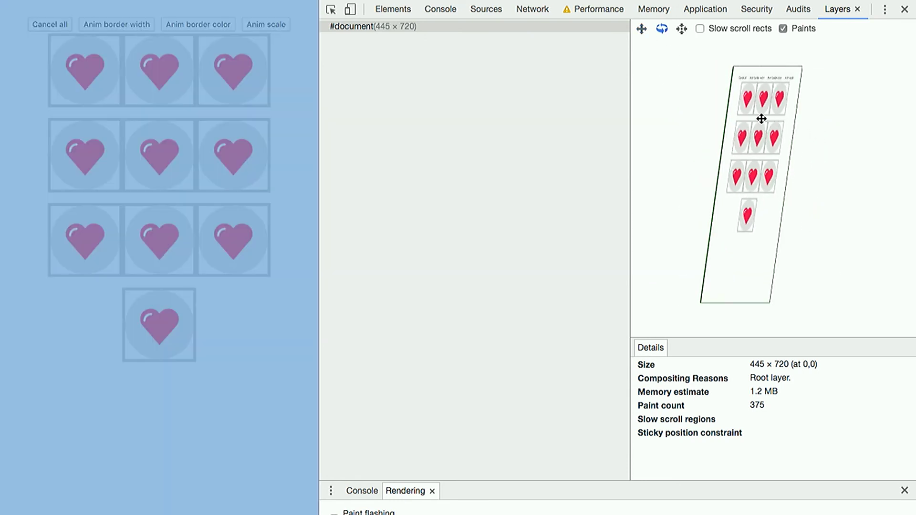
drag(761, 119, 694, 65)
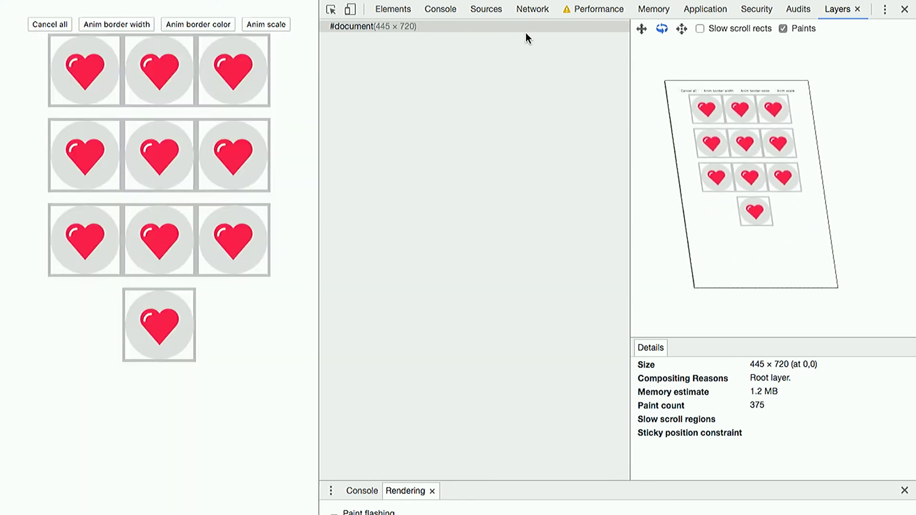
Step: Return to the performance profile and replay the selected Paint event's draw commands, first over a very short range and again over most of its length
click(586, 9)
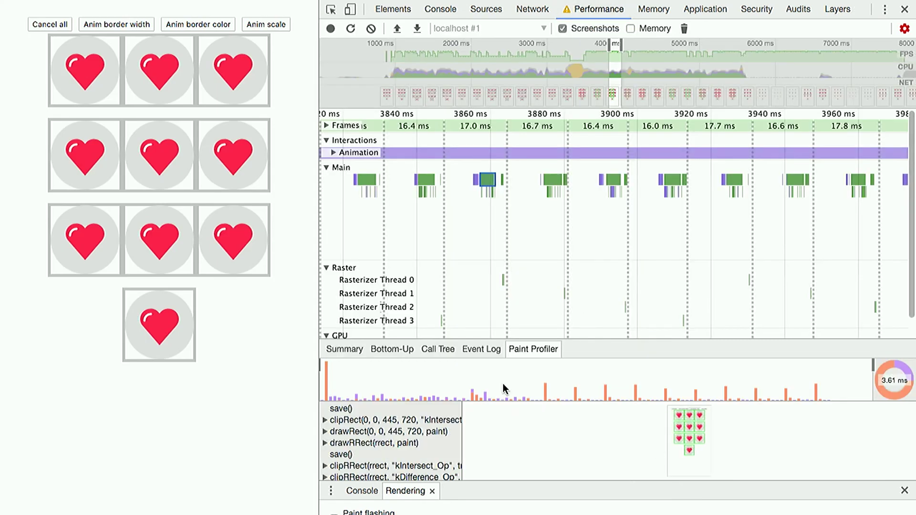
mouse_move(879, 366)
mouse_down()
mouse_move(334, 348)
mouse_move(387, 363)
mouse_move(879, 366)
mouse_move(318, 372)
mouse_move(333, 372)
mouse_up()
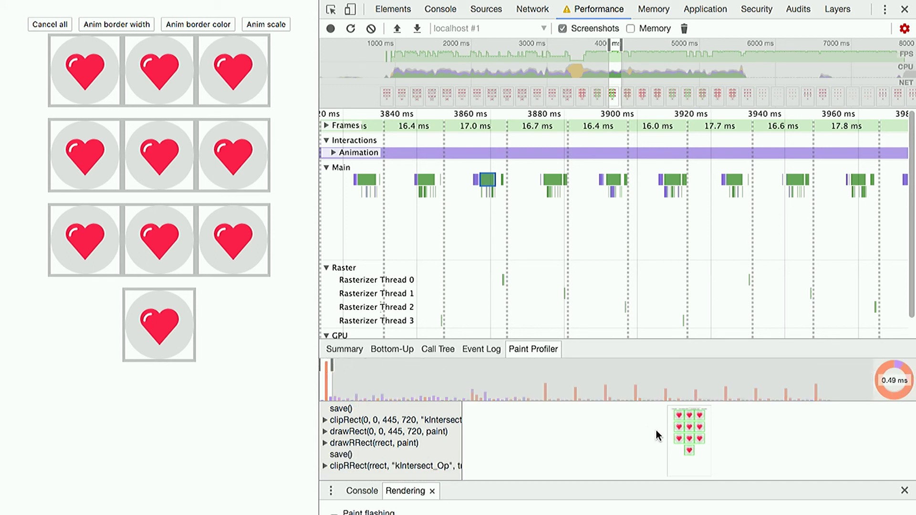
click(487, 179)
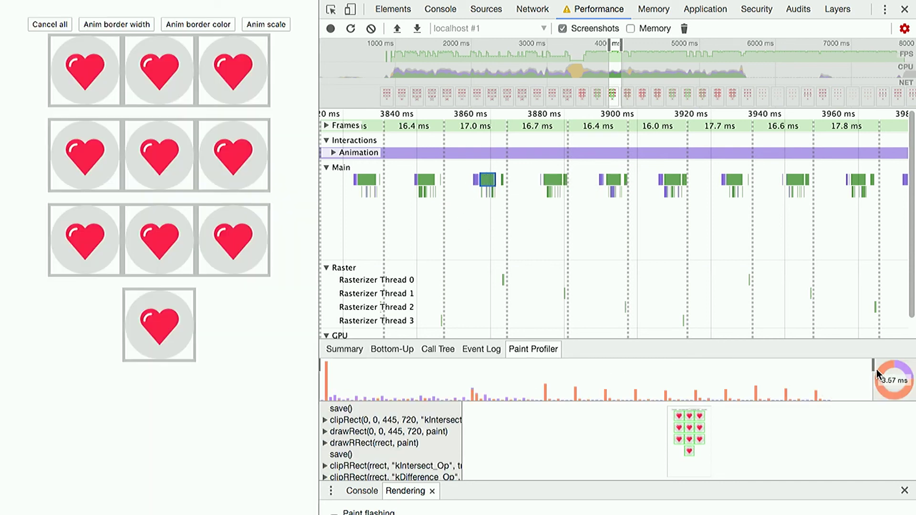
mouse_move(877, 374)
mouse_down()
mouse_move(393, 382)
mouse_move(367, 390)
mouse_move(676, 393)
mouse_move(771, 409)
mouse_up()
Step: Switch to the code editor, add "transform: translateZ(0)" after the border in the icon image's inline style, and save index.js
key(ctrl+Left)
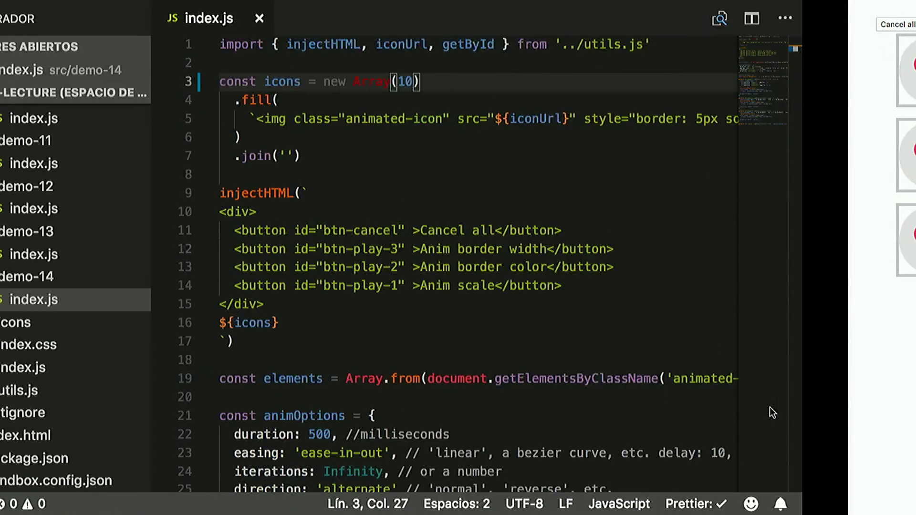
click(706, 158)
scroll(678, 159, right, 5)
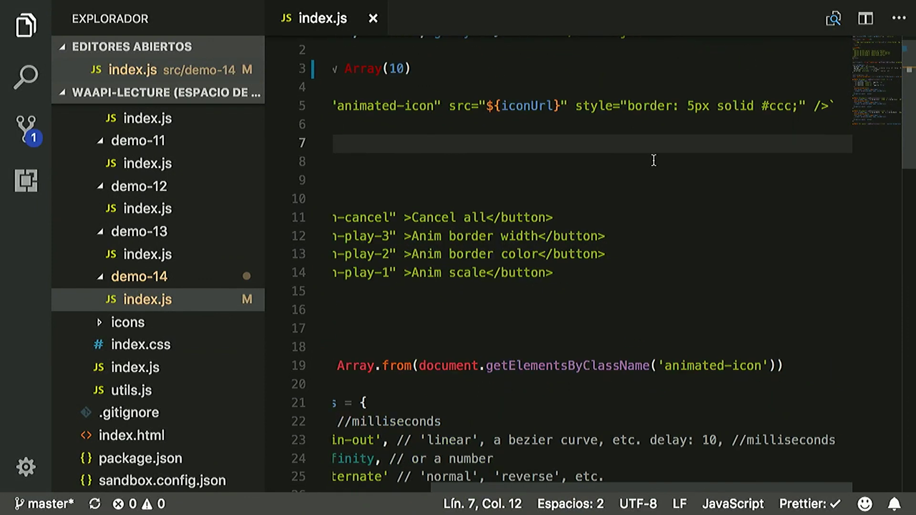
click(801, 106)
text(transl)
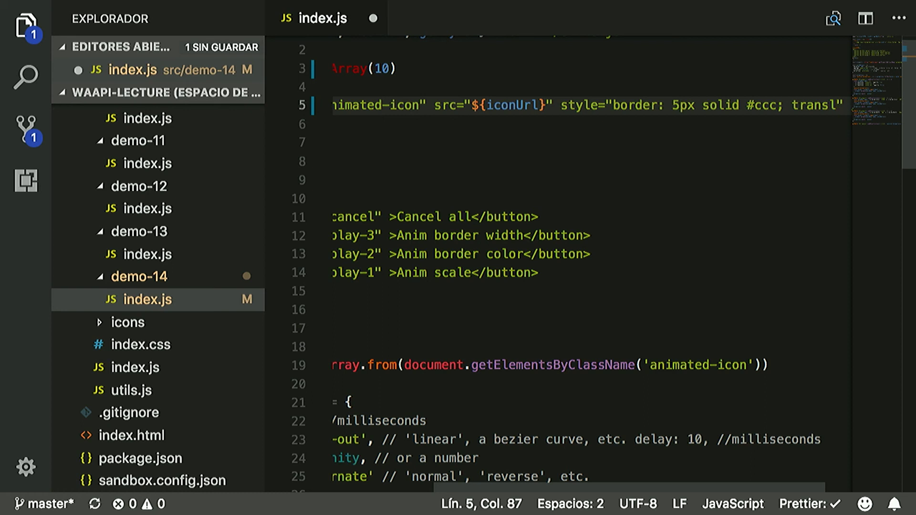
key(BackSpace)
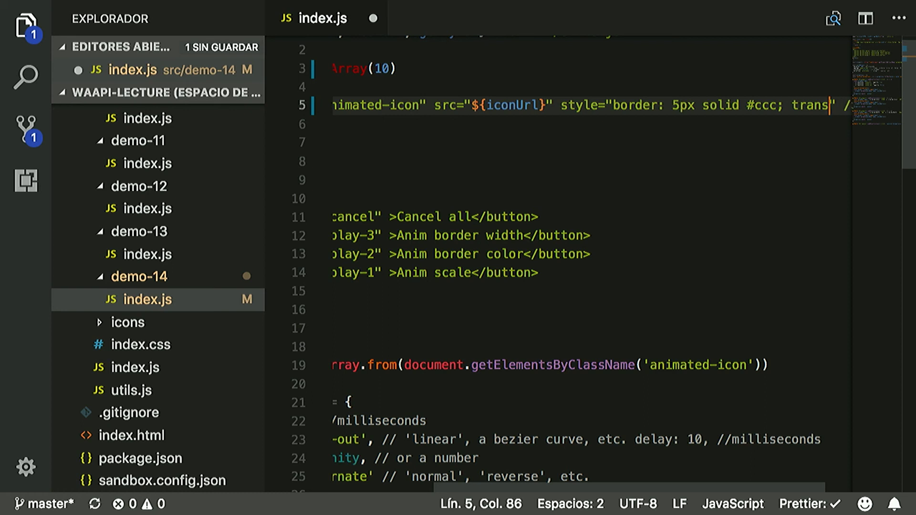
text(form: t)
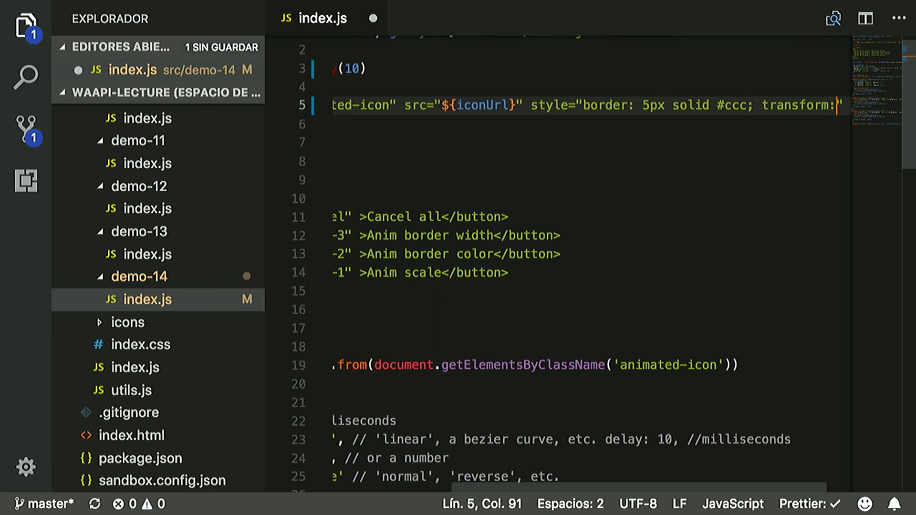
text(ransla)
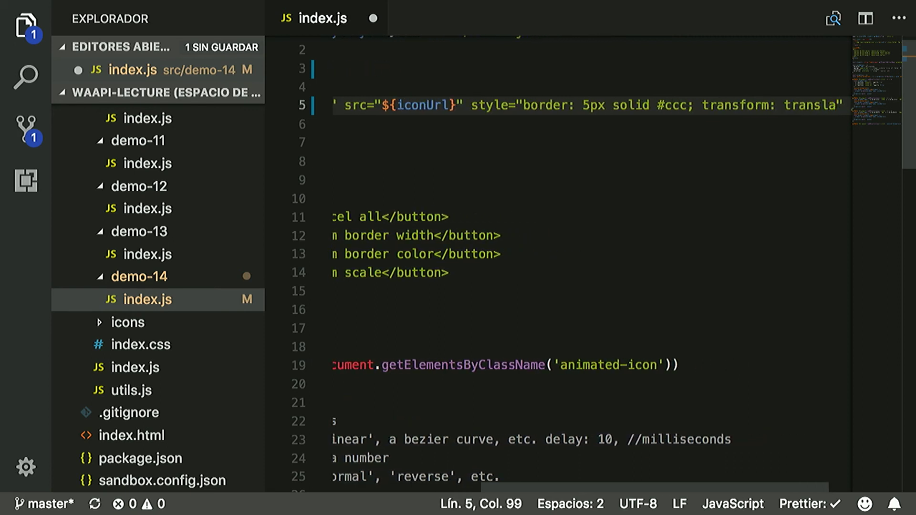
text(teZ()
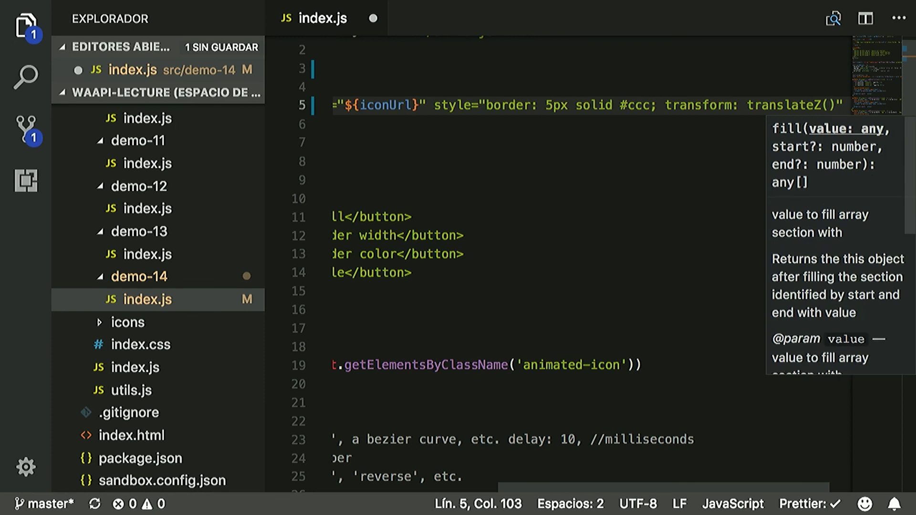
text(0)
key(ctrl+s)
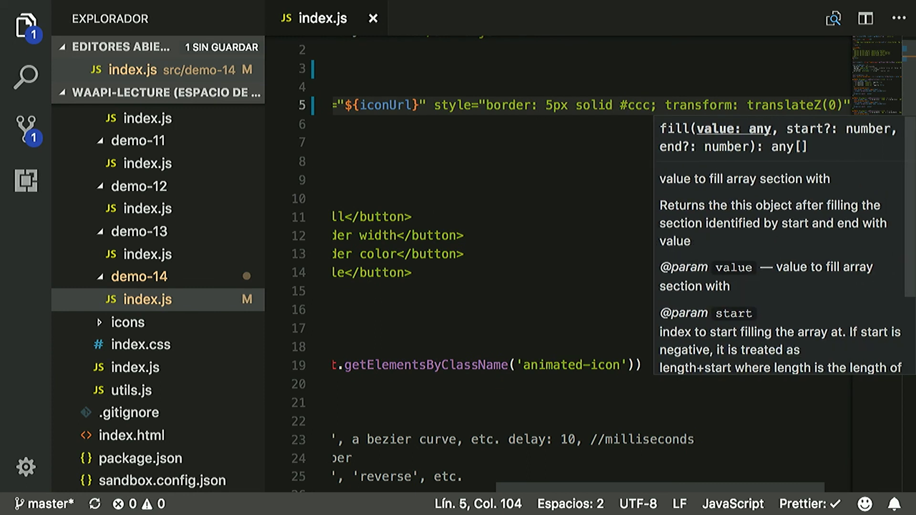
Step: End the translateZ(0) declaration on line 5 with a semicolon and save the file
drag(844, 106, 840, 106)
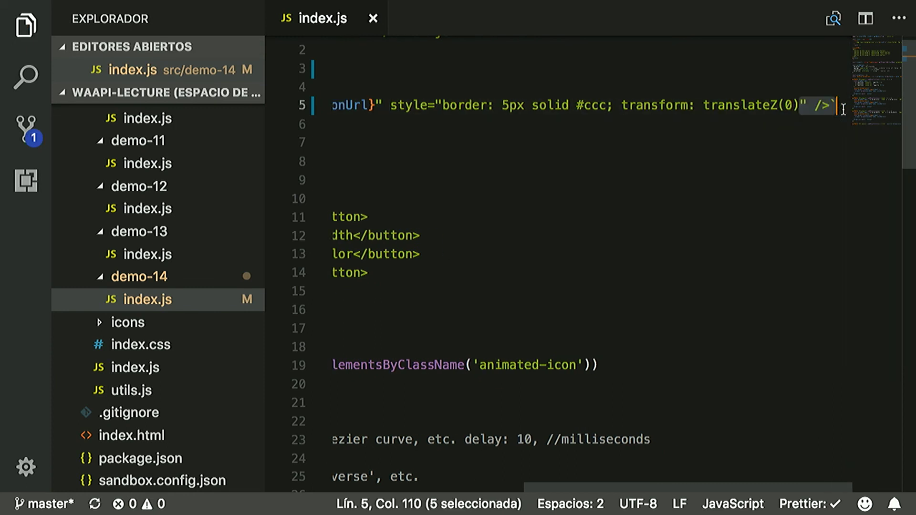
click(800, 104)
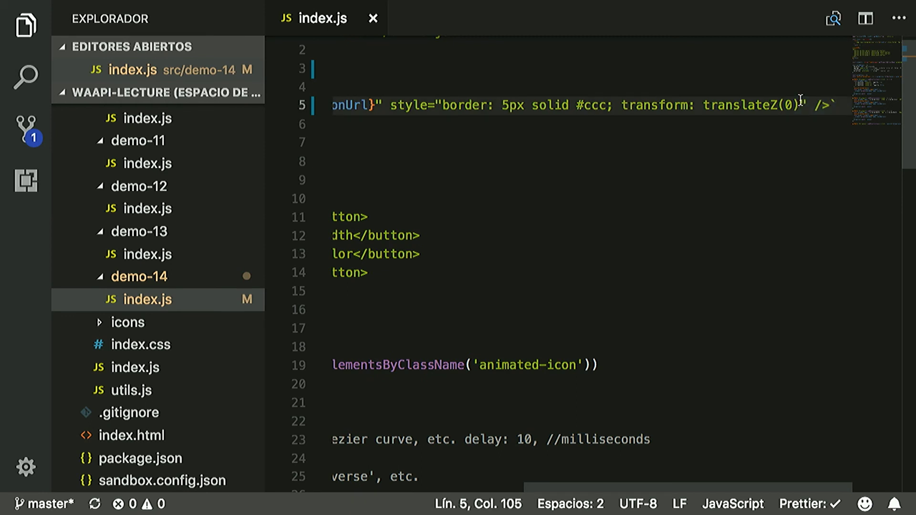
text(;)
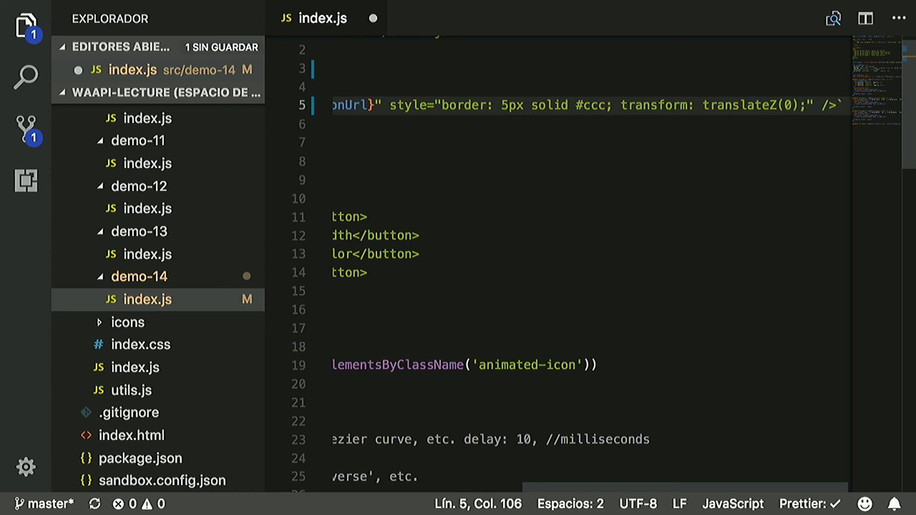
key(ctrl+s)
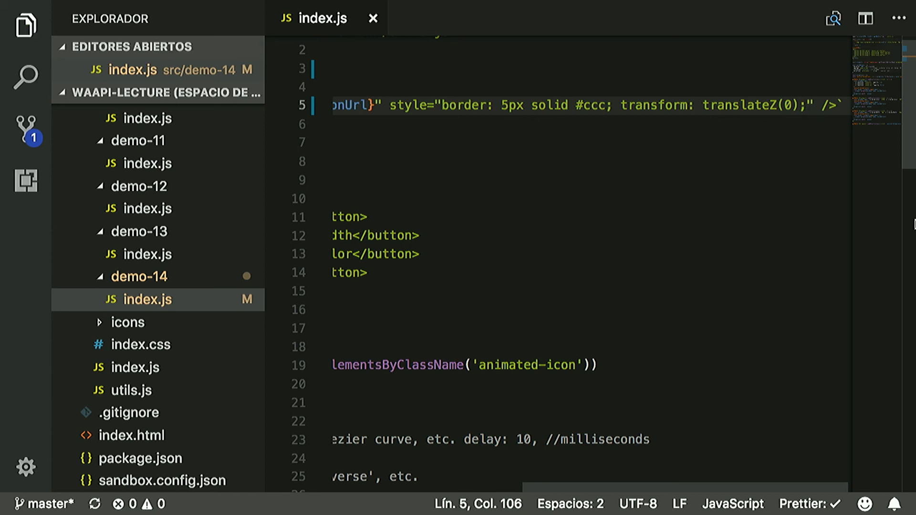
Step: Switch back to the browser, clear the old performance recording, and rotate the page's layers in the 3D Layers view
key(ctrl+Right)
mouse_move(110, 2)
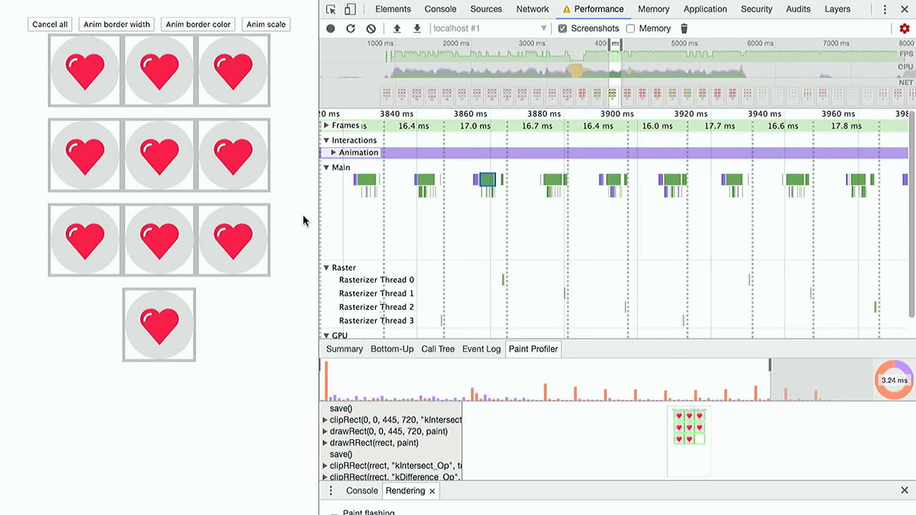
click(375, 29)
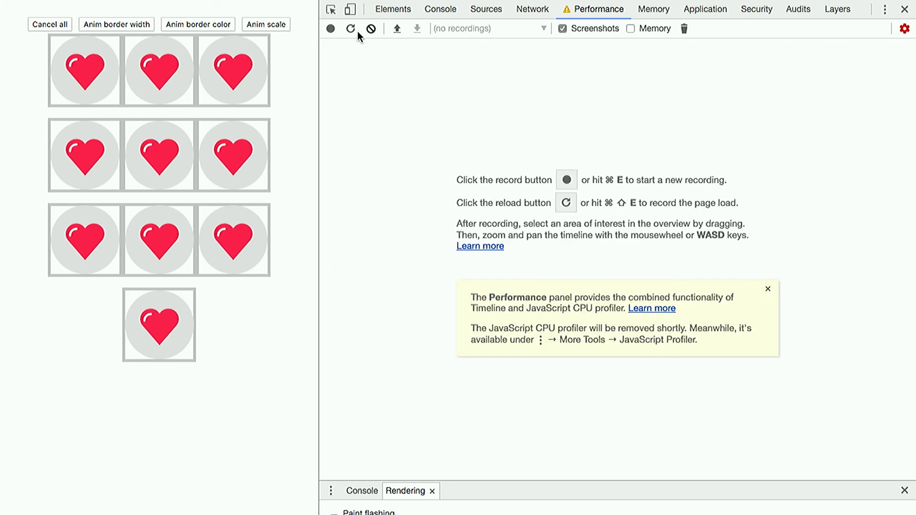
click(838, 9)
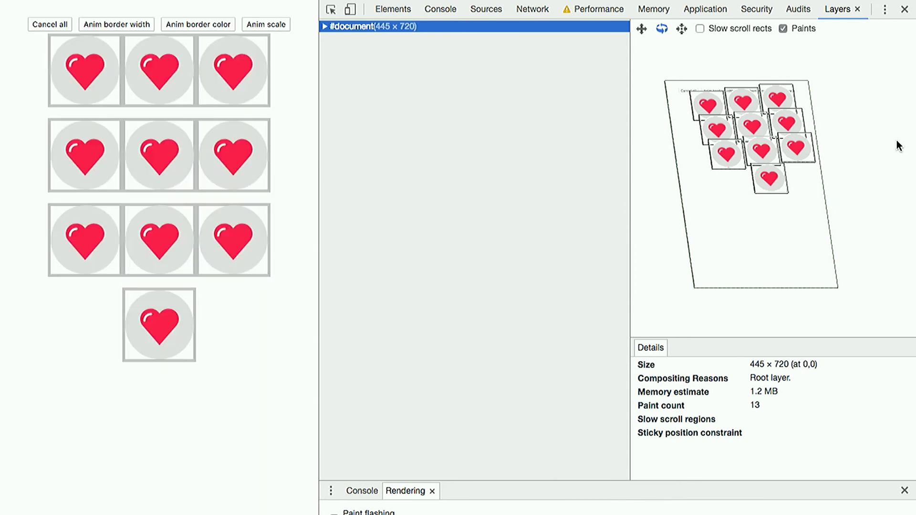
drag(711, 138, 760, 223)
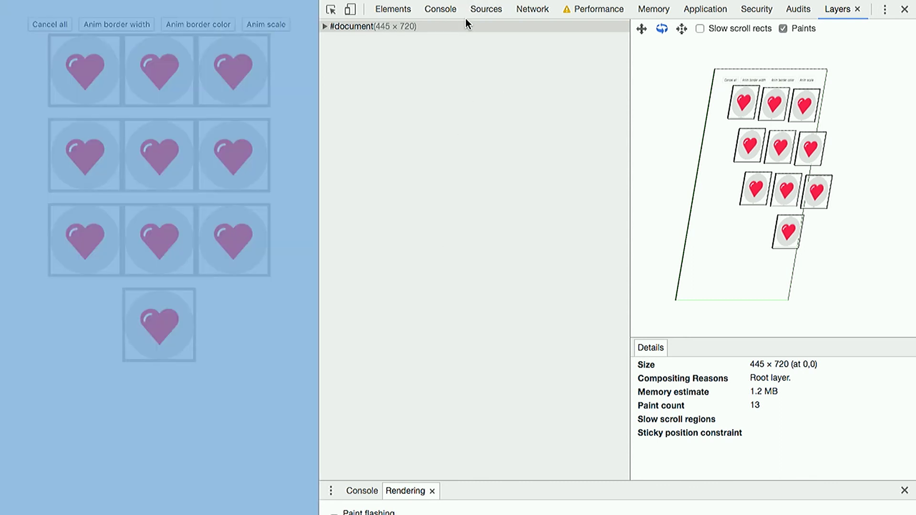
Step: Record a new performance profile while running the border width, border color and scale animations in turn, and stop the recording
click(448, 9)
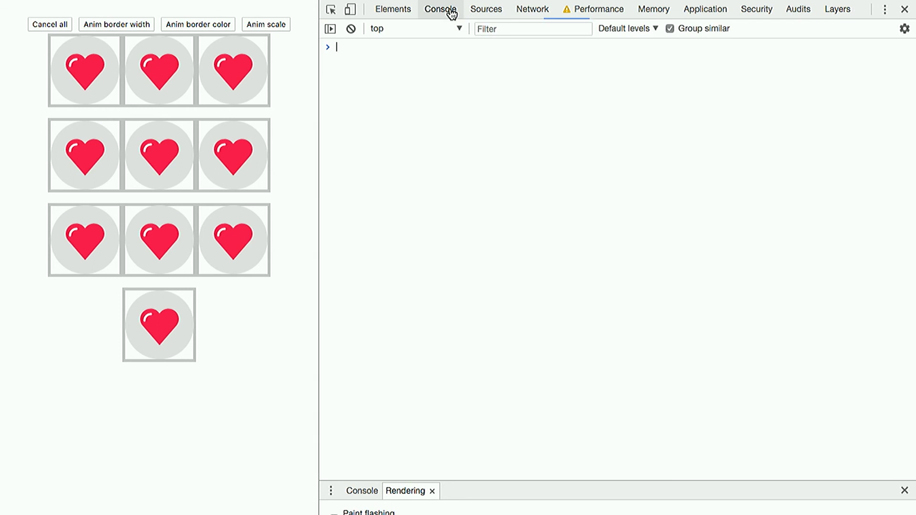
click(568, 11)
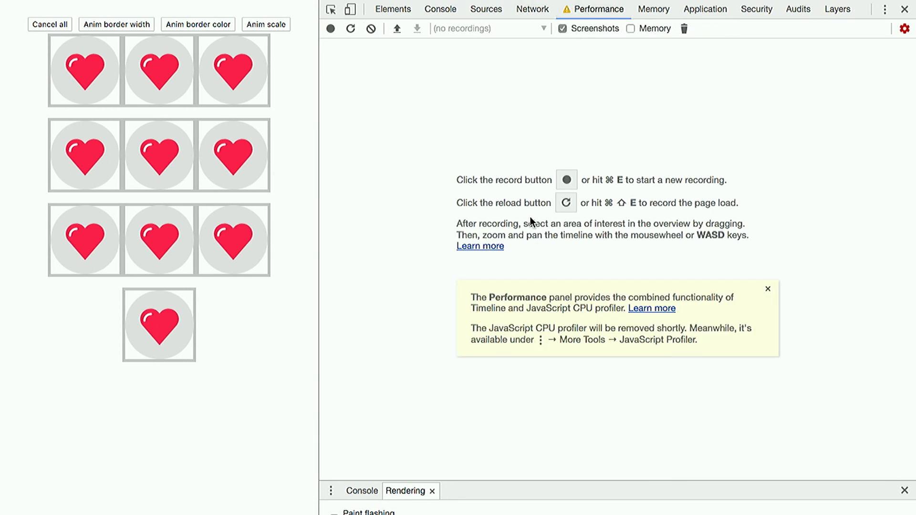
click(331, 28)
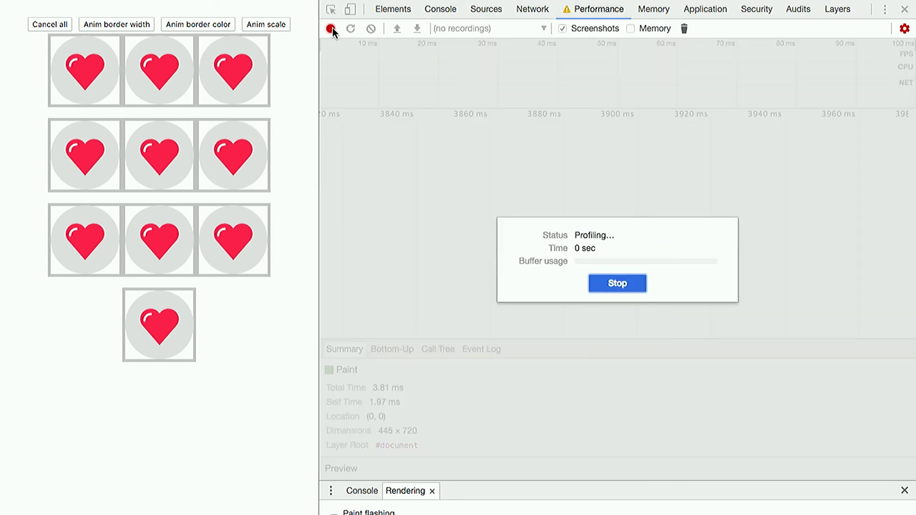
click(111, 21)
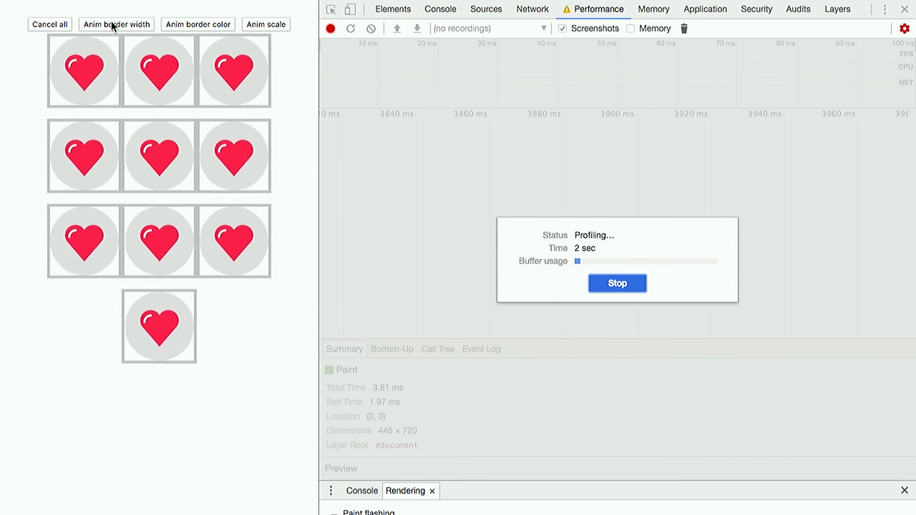
click(187, 24)
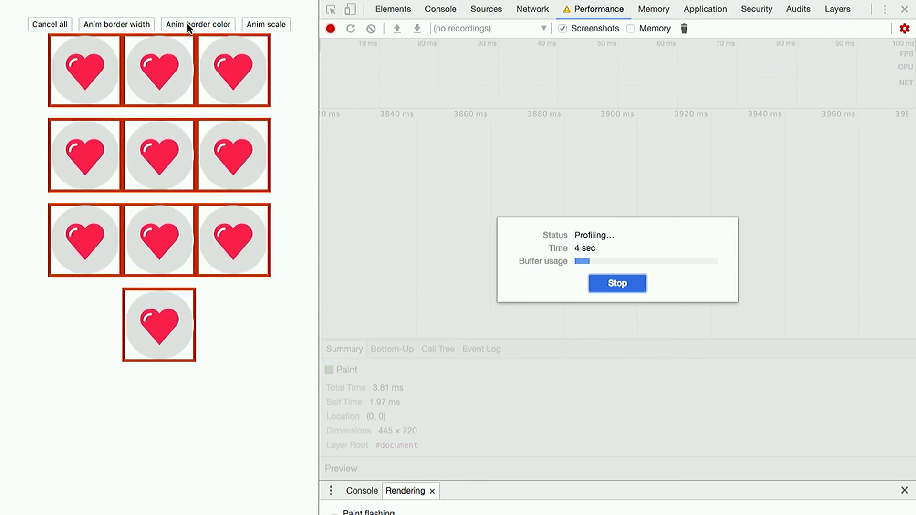
click(254, 24)
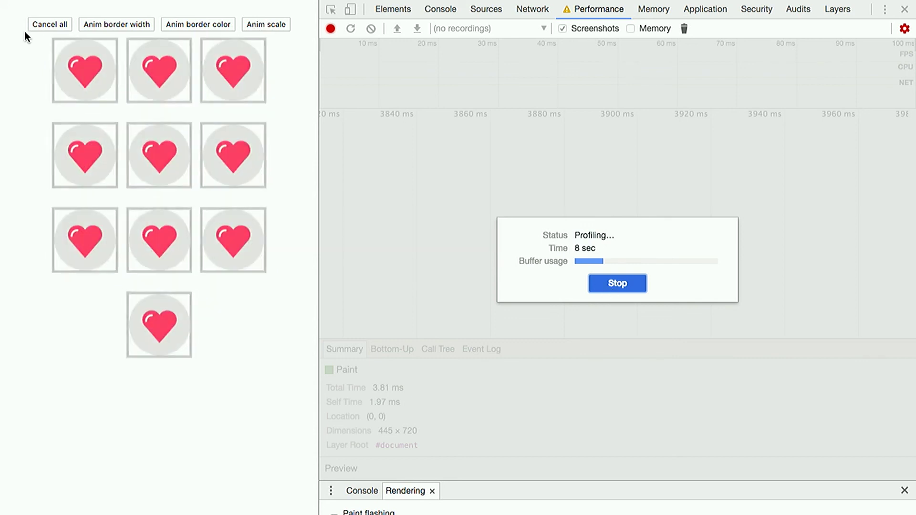
click(624, 283)
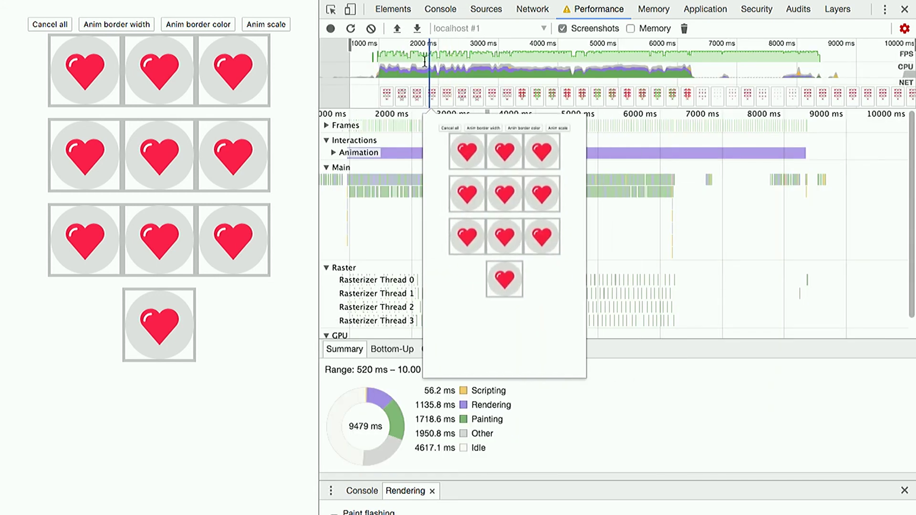
Step: Select about 1.88–2.05 s, within the border width animation, and show a single icon's 104 × 104 Paint event in the Paint Profiler
drag(432, 64, 441, 64)
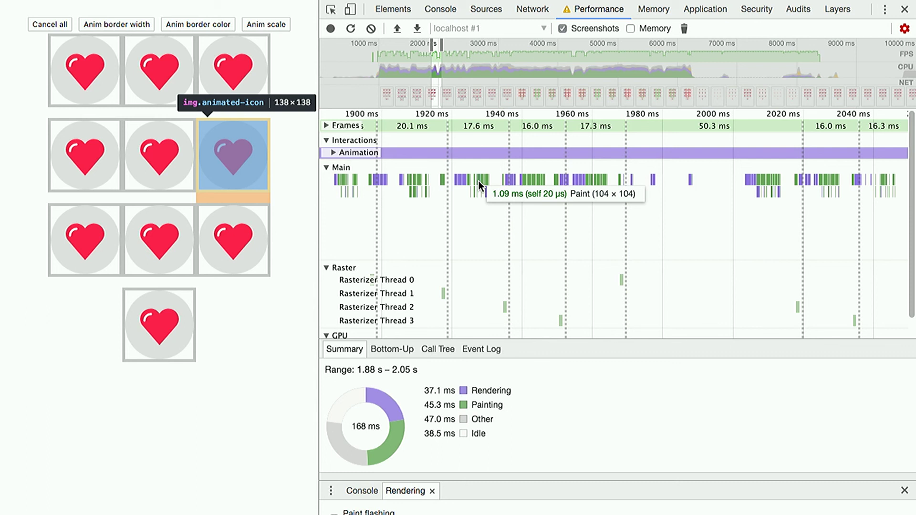
click(479, 182)
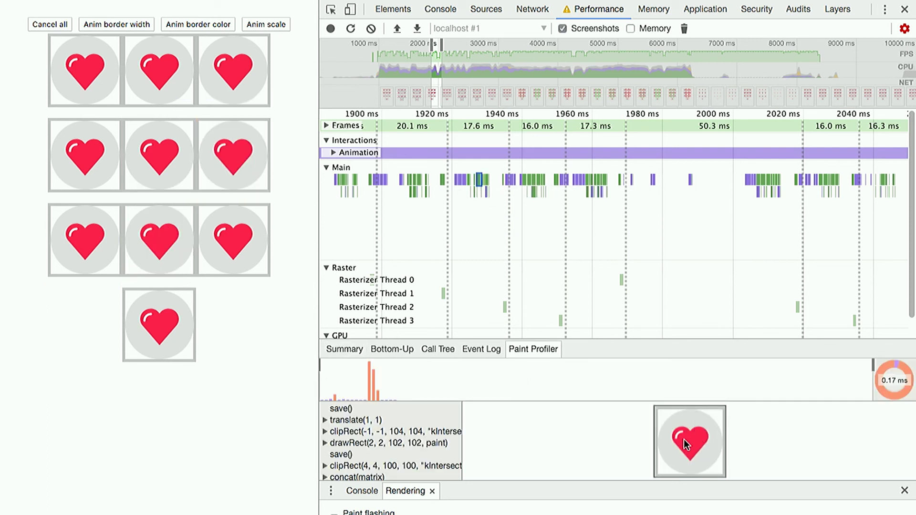
scroll(686, 199, right, 10)
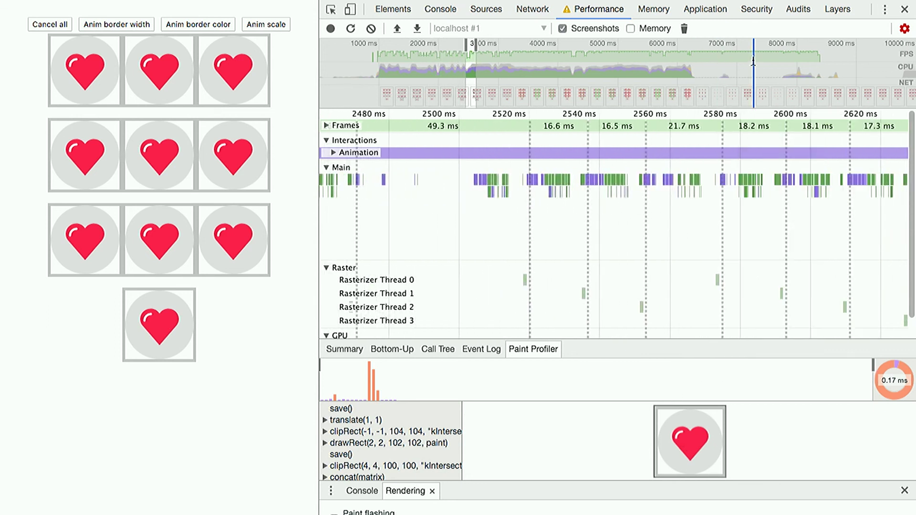
Step: Examine the Main, Raster and GPU tracks during the scale animation, over about 7.1–7.8 s and over a wider surrounding range
drag(775, 59, 783, 60)
scroll(657, 222, up, 2)
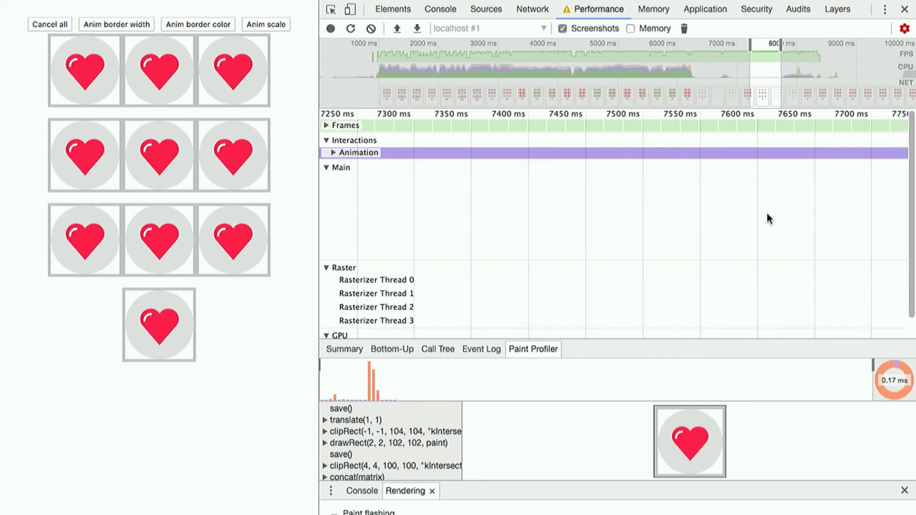
scroll(767, 216, down, 2)
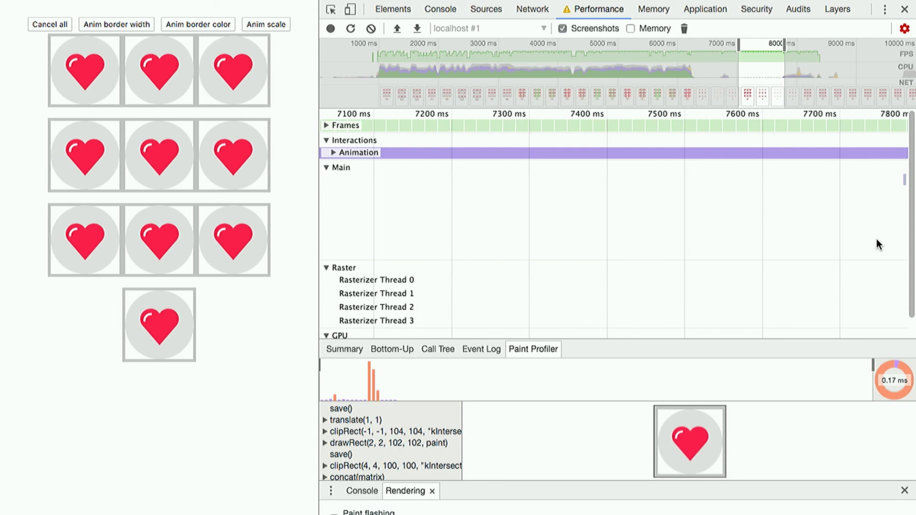
drag(913, 246, 913, 262)
mouse_move(753, 330)
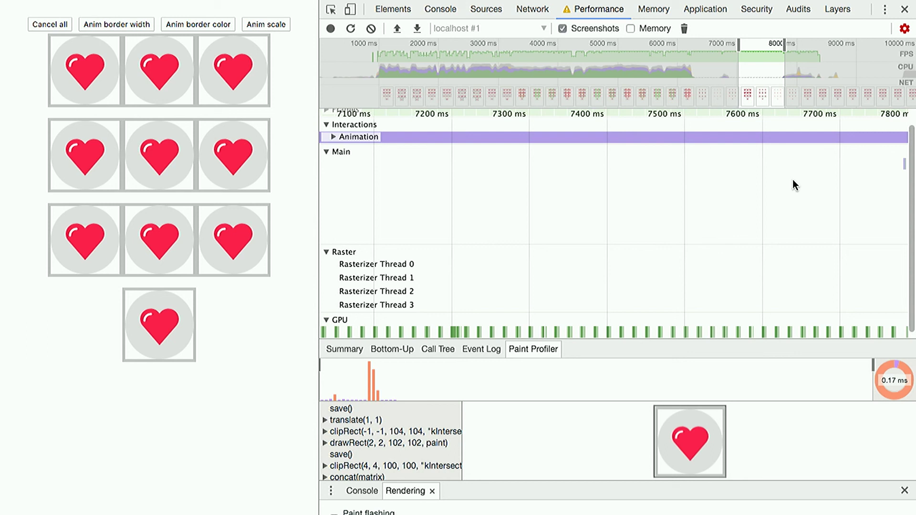
scroll(727, 187, down, 10)
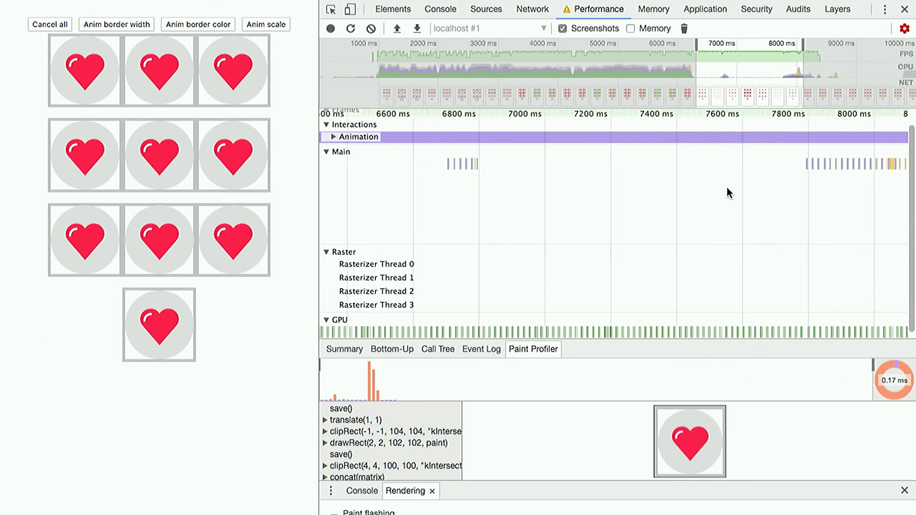
Step: Narrow the timeline to about 4.18–4.36 s, within the border color animation, and show a single icon's 104 × 103 Paint event in the Paint Profiler
scroll(540, 189, up, 15)
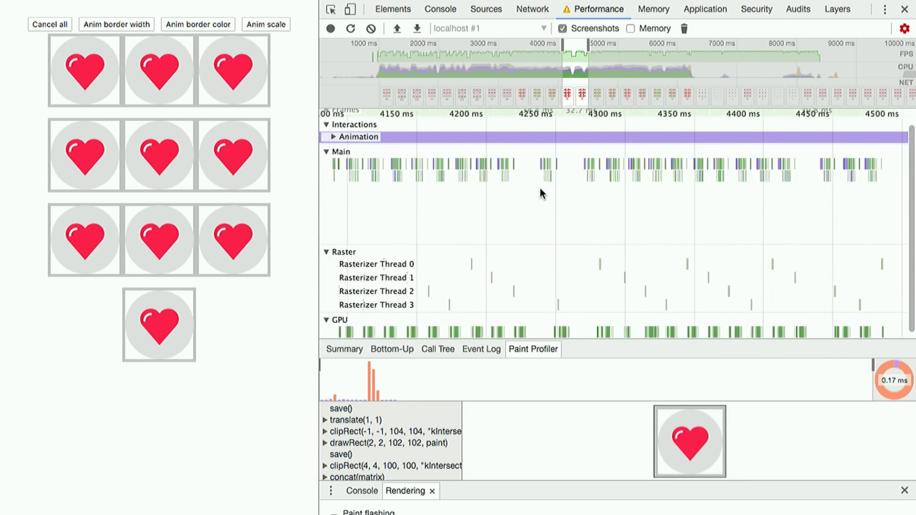
click(560, 168)
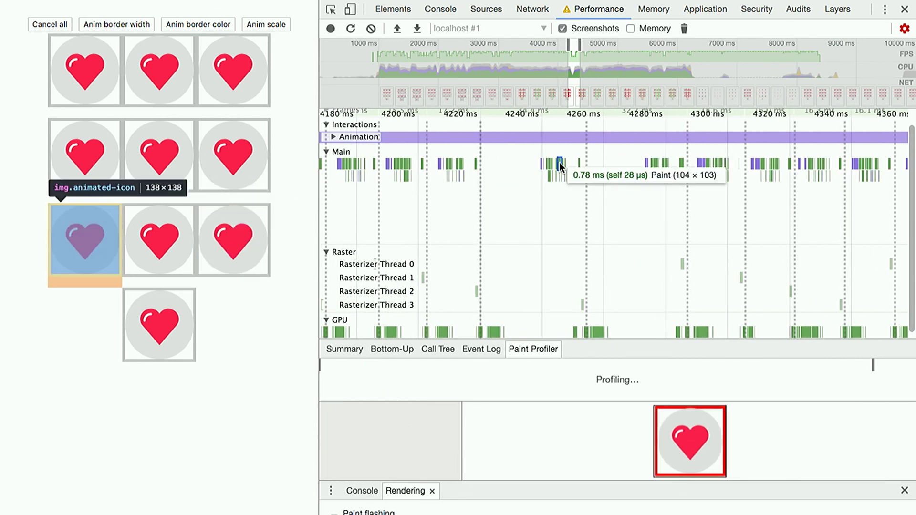
mouse_move(873, 366)
mouse_down()
mouse_move(311, 362)
mouse_move(387, 365)
mouse_move(371, 364)
mouse_move(912, 445)
mouse_up()
right_click(385, 364)
click(384, 364)
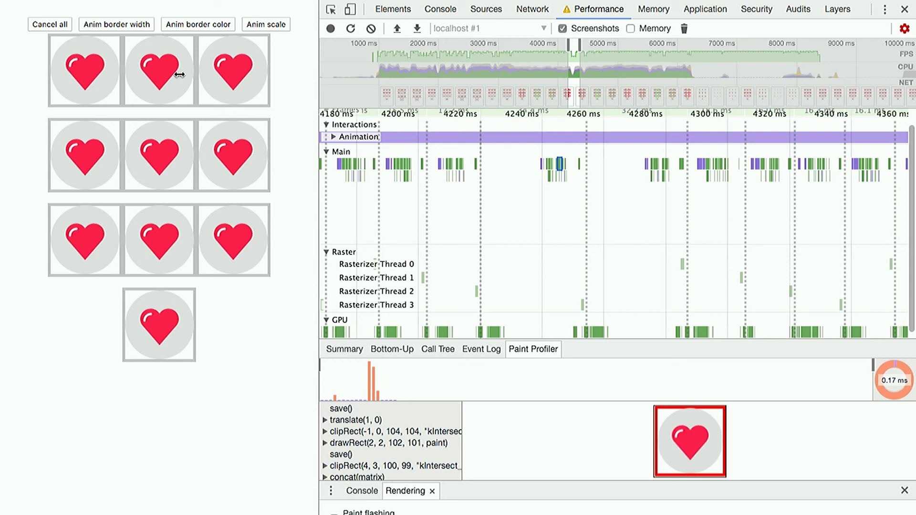
Step: Load the coches.net home page in the current tab and clear the old performance recording
drag(318, 174, 513, 165)
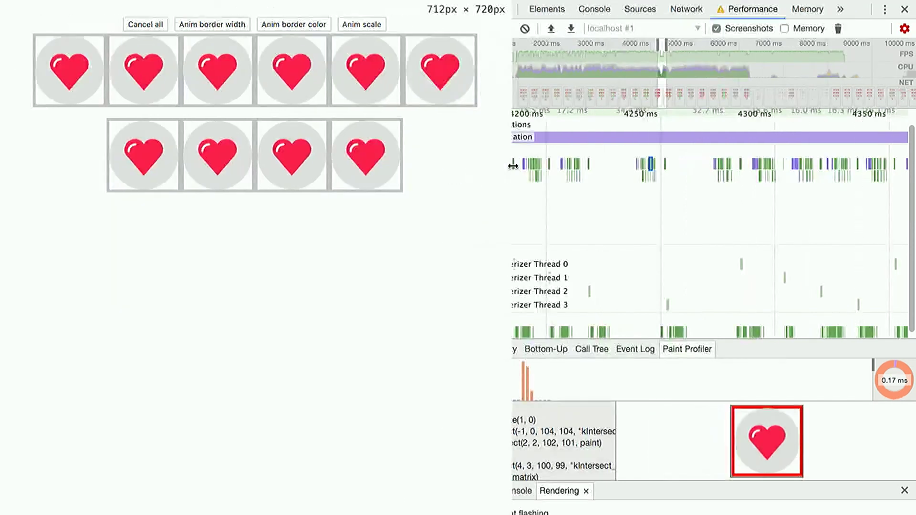
mouse_move(482, 5)
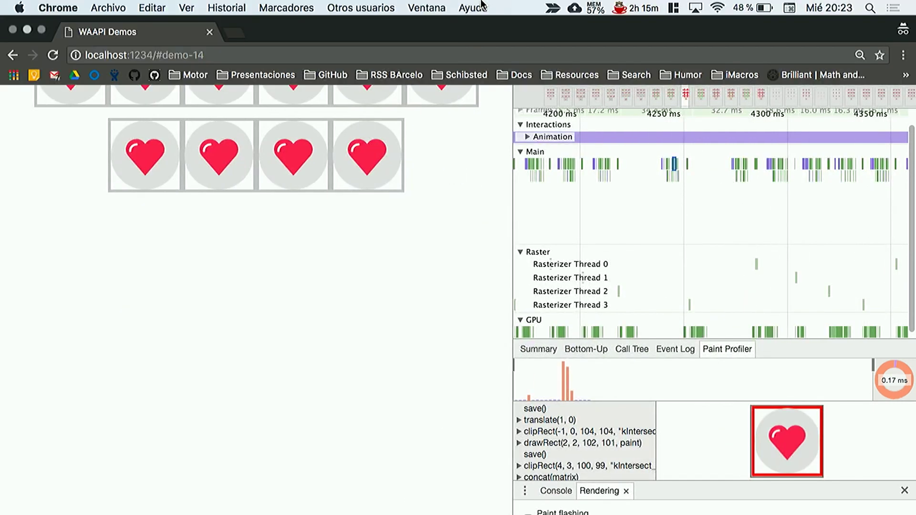
click(251, 60)
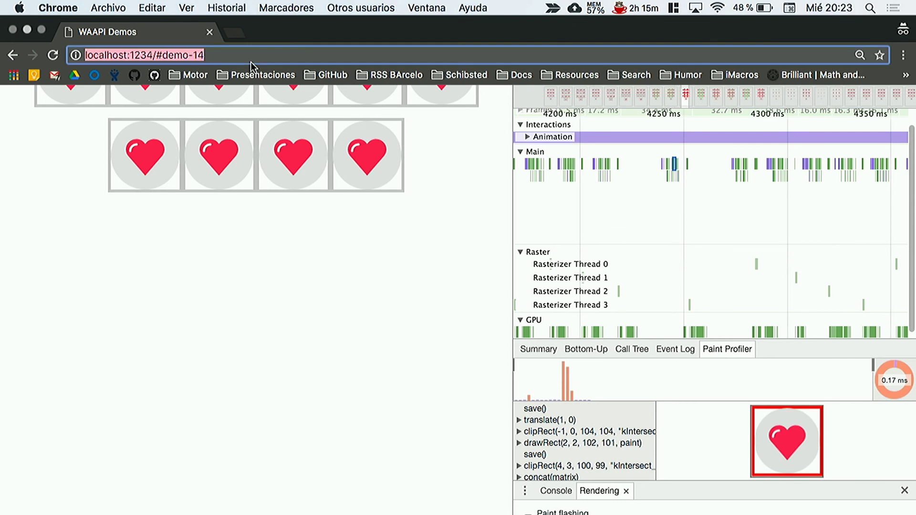
text(coch)
key(Return)
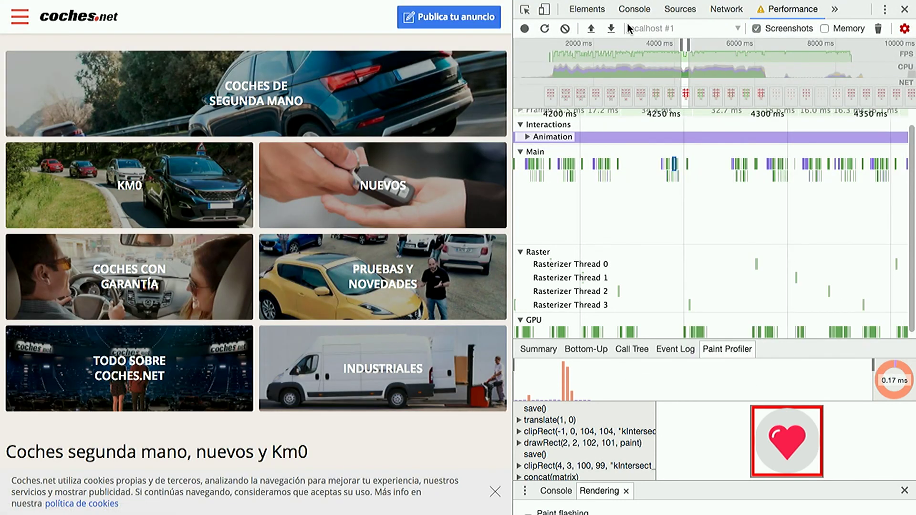
click(565, 29)
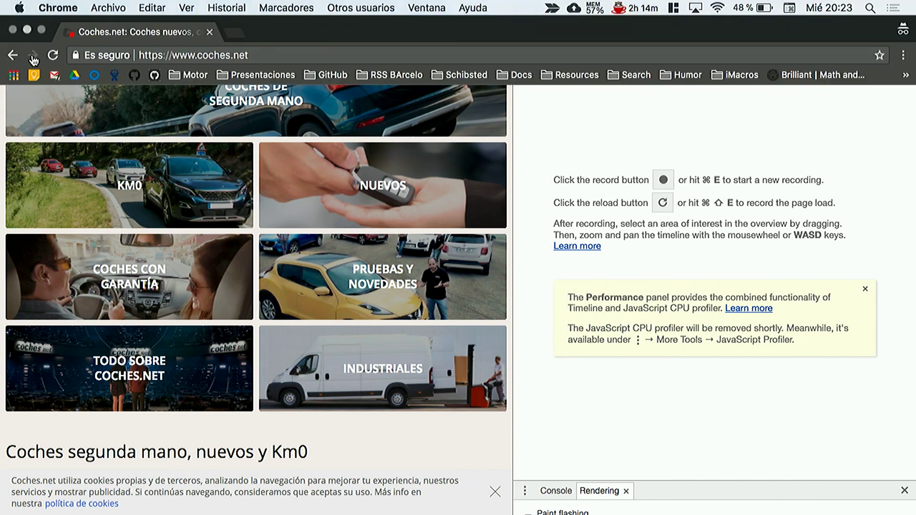
Step: Narrow the coches.net page area beside DevTools to about 491 px wide
scroll(430, 267, down, 5)
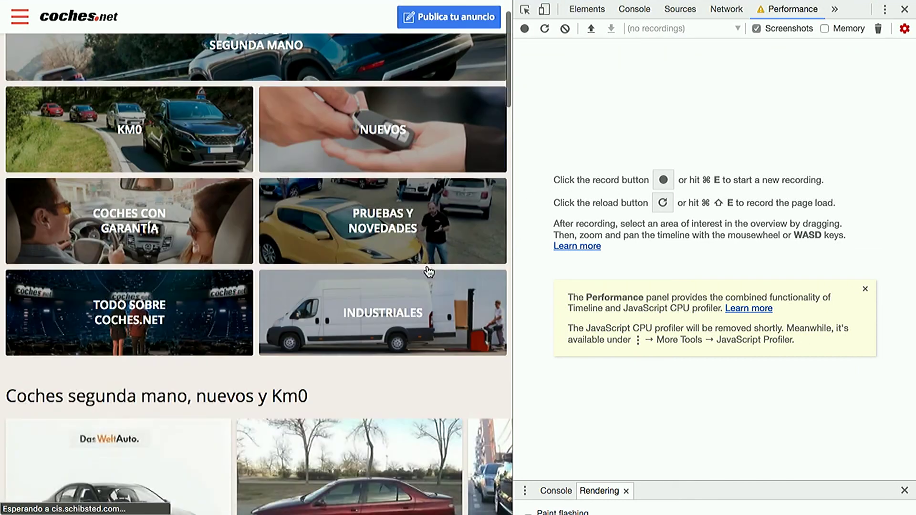
drag(519, 238, 463, 234)
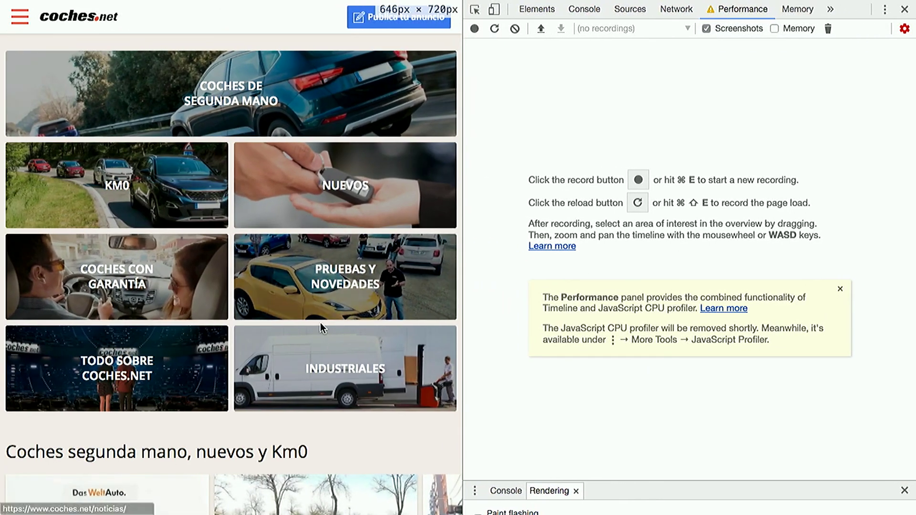
scroll(319, 322, down, 10)
scroll(320, 322, up, 2)
scroll(320, 323, up, 2)
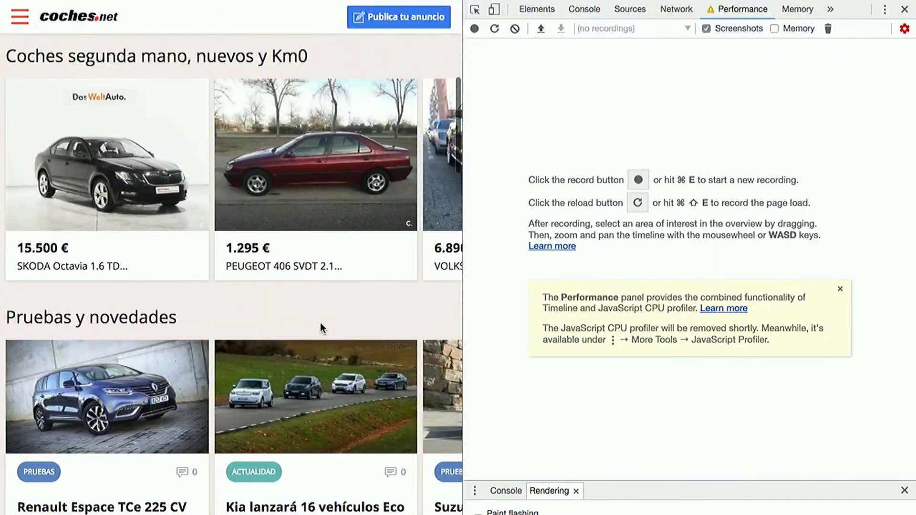
drag(463, 282, 352, 277)
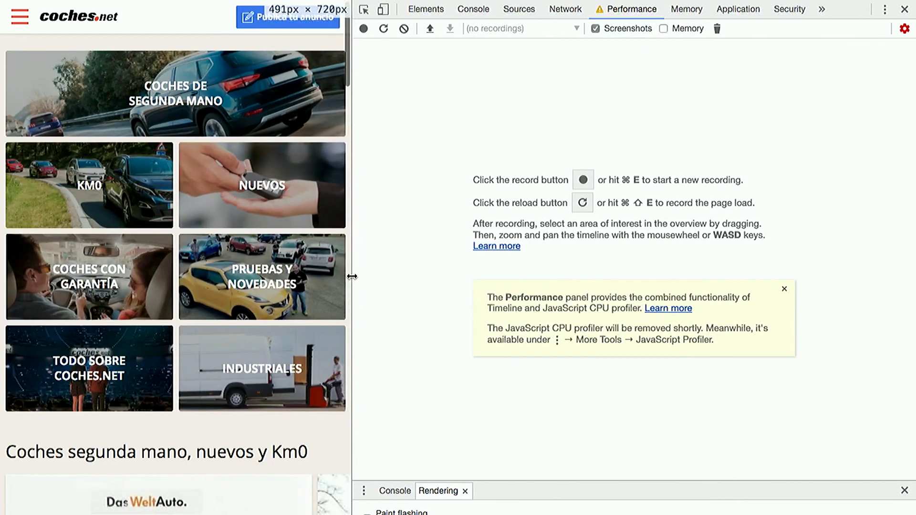
Step: Browse sideways through the used-car carousel and the "Pruebas y novedades" carousel on the page
scroll(248, 307, down, 7)
scroll(249, 306, right, 15)
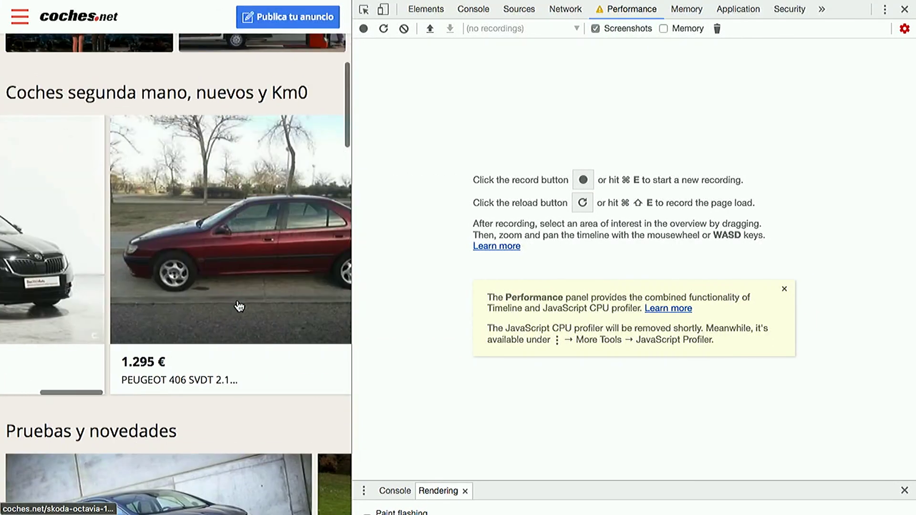
scroll(238, 306, right, 8)
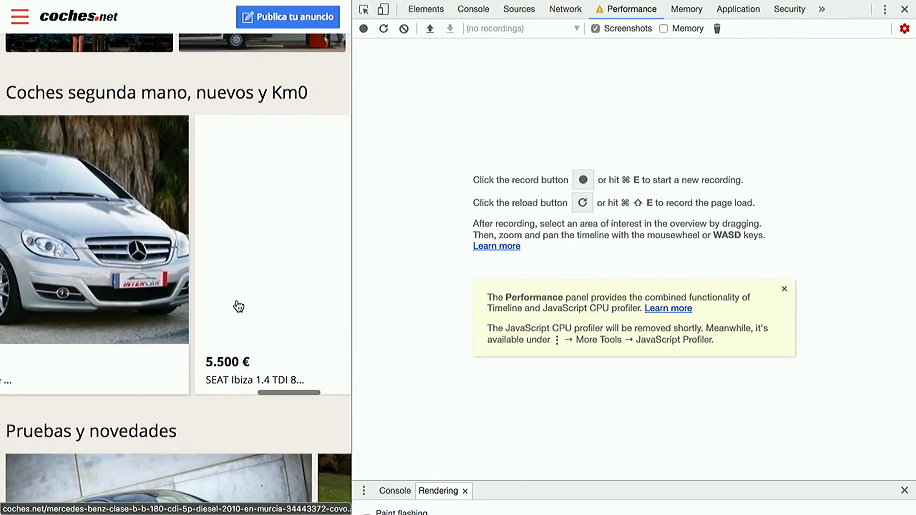
scroll(239, 306, down, 5)
scroll(239, 306, right, 8)
scroll(238, 306, right, 10)
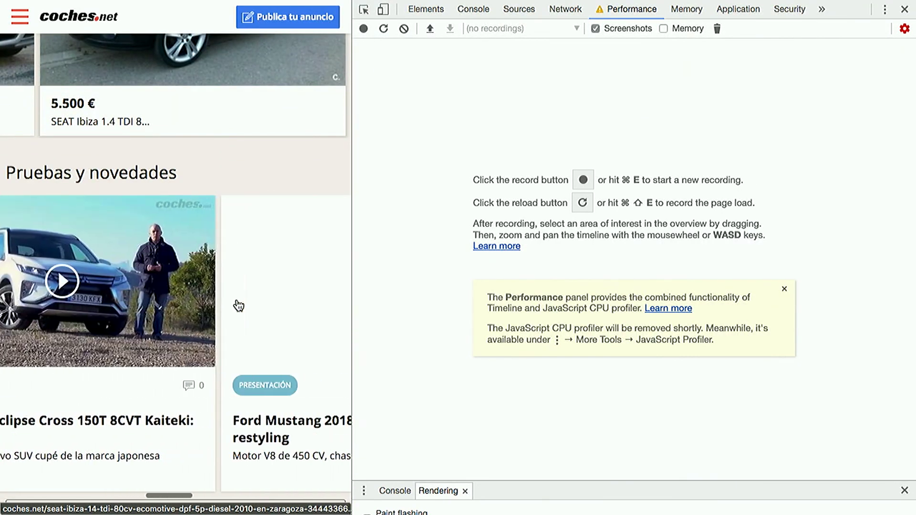
scroll(229, 306, right, 6)
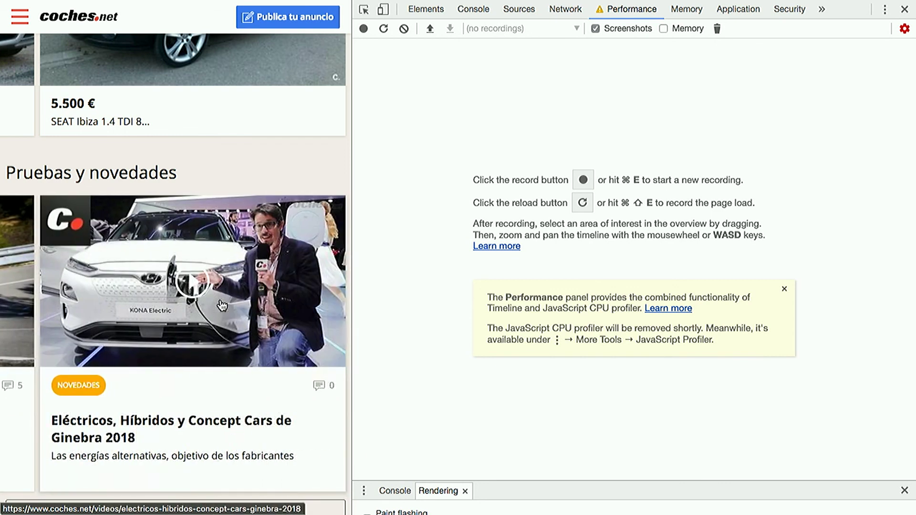
scroll(224, 305, left, 8)
scroll(221, 305, left, 8)
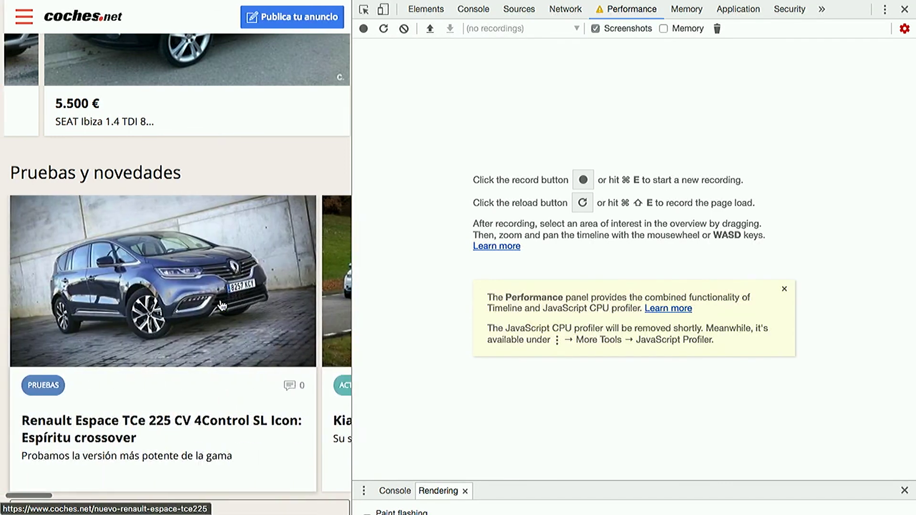
scroll(221, 307, up, 3)
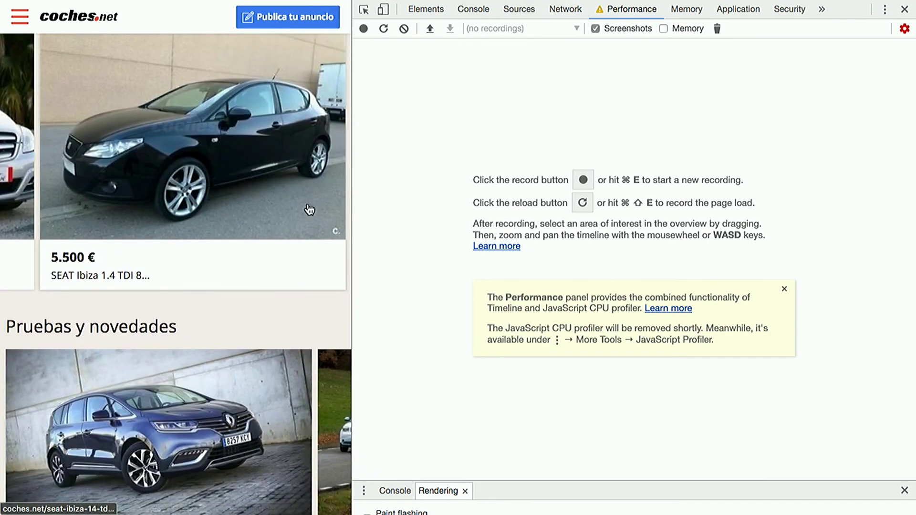
scroll(307, 205, up, 1)
Step: Inspect the SEAT Ibiza image in the used-car carousel and collapse its cell within the mt-FeedVehicles-grid element
click(434, 14)
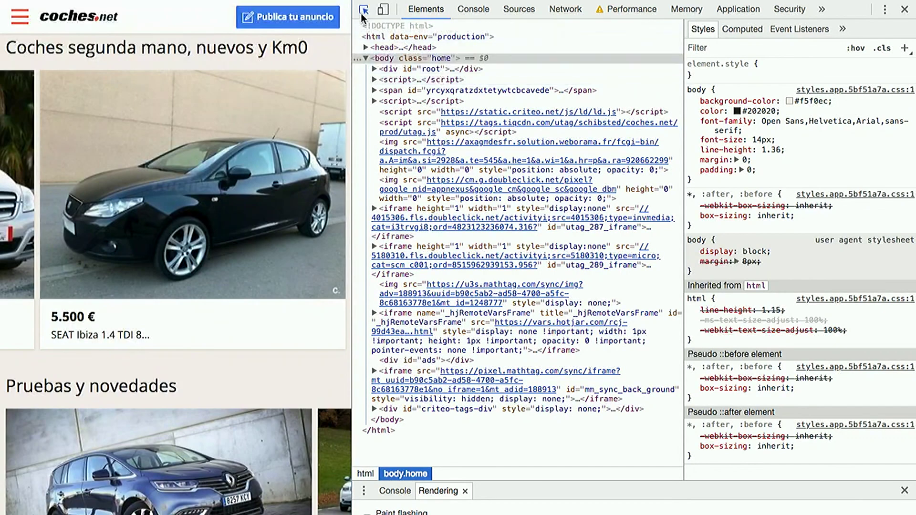
click(191, 190)
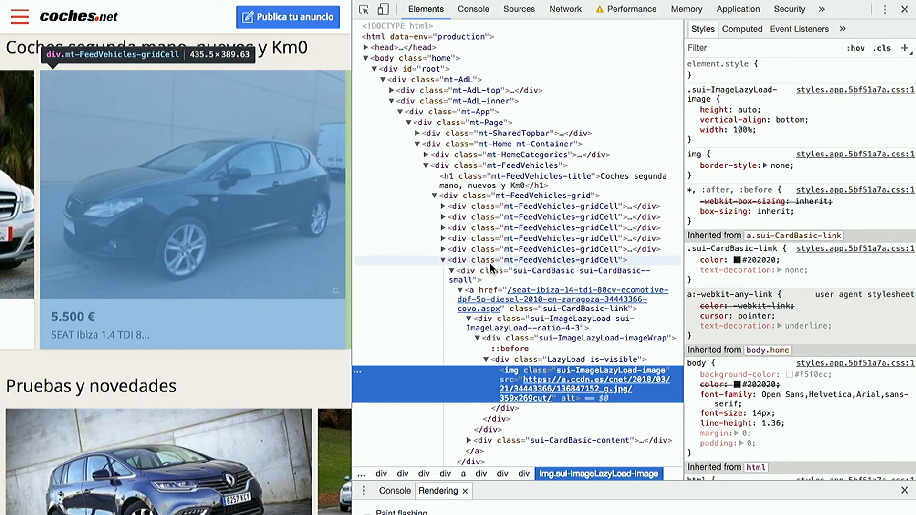
click(443, 260)
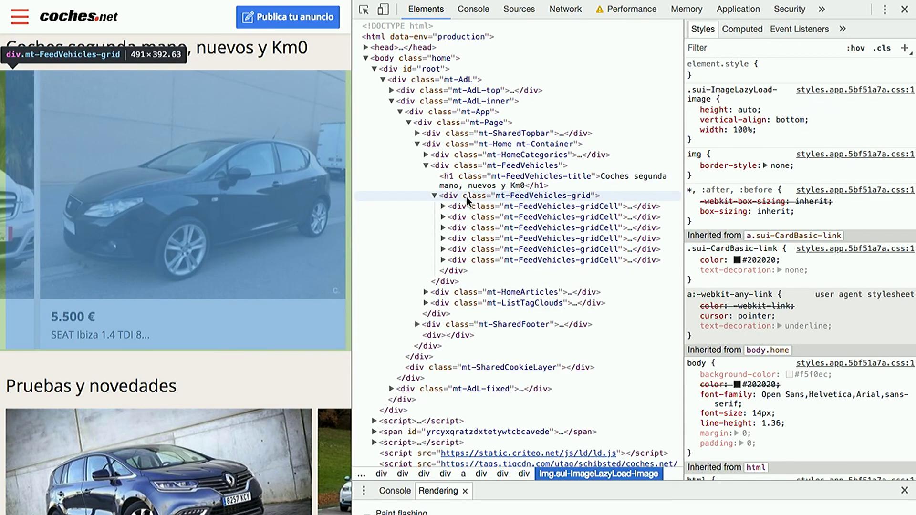
scroll(219, 198, right, 10)
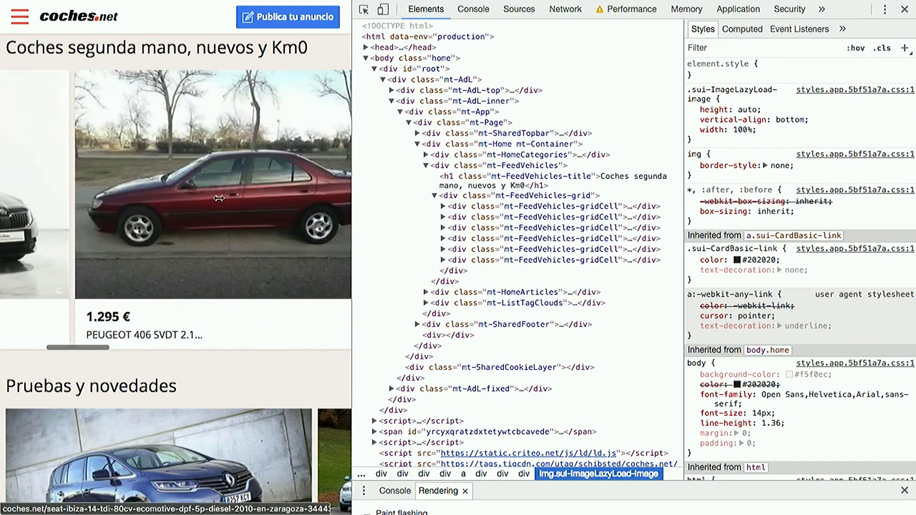
Step: Inspect the Renault Espace image in the "Pruebas y novedades" carousel and examine its parent elements
scroll(198, 368, down, 5)
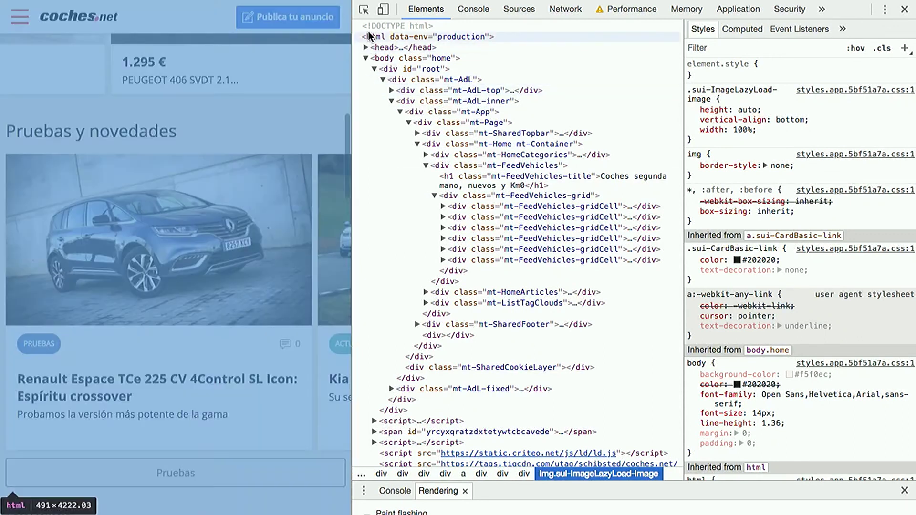
click(364, 9)
click(190, 215)
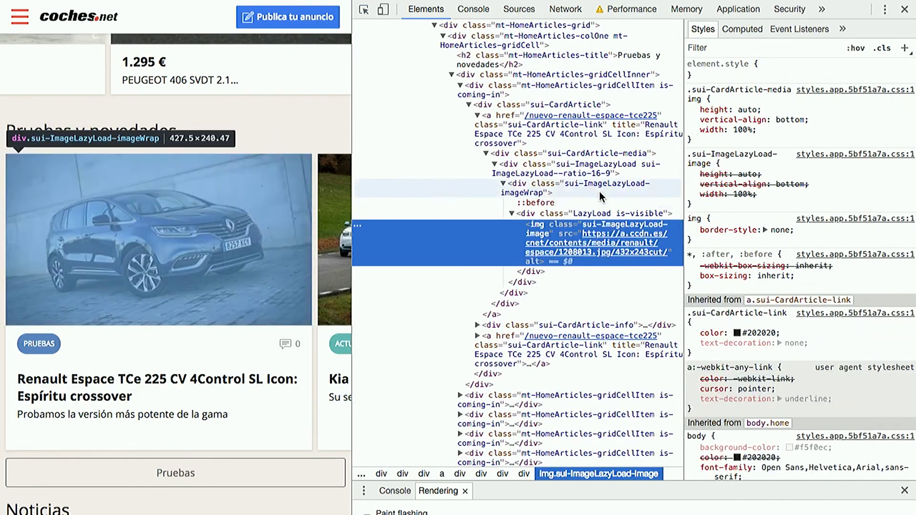
scroll(599, 196, up, 3)
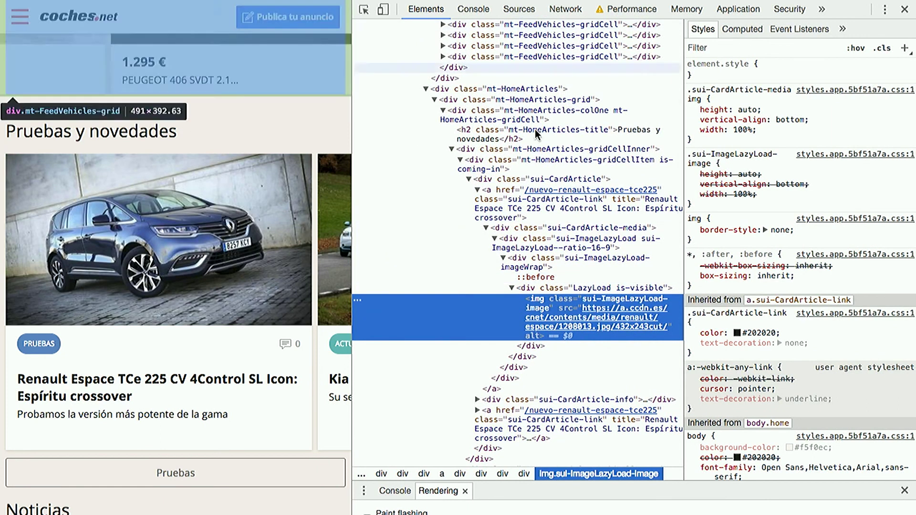
Step: Record a performance profile while moving sideways through the used-car carousel from its first car and through the "Pruebas y novedades" carousel
click(626, 9)
scroll(248, 100, up, 1)
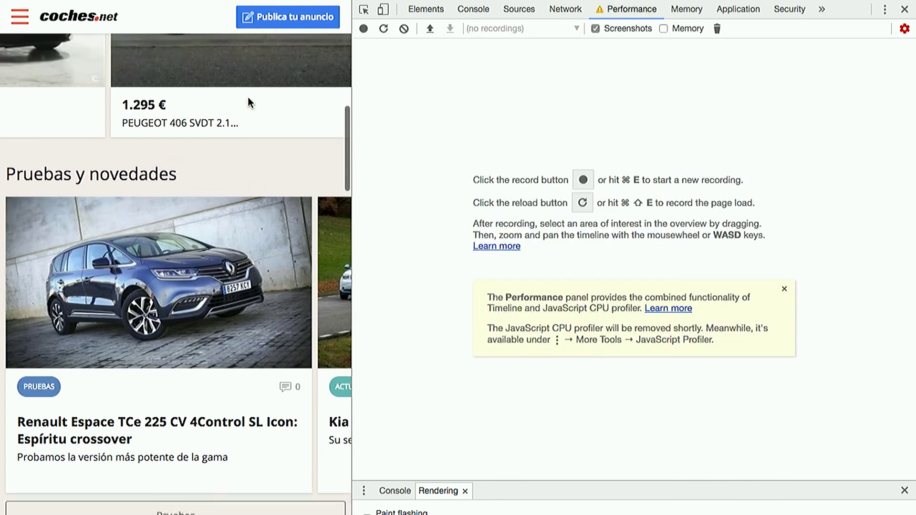
scroll(248, 98, up, 4)
scroll(248, 103, left, 4)
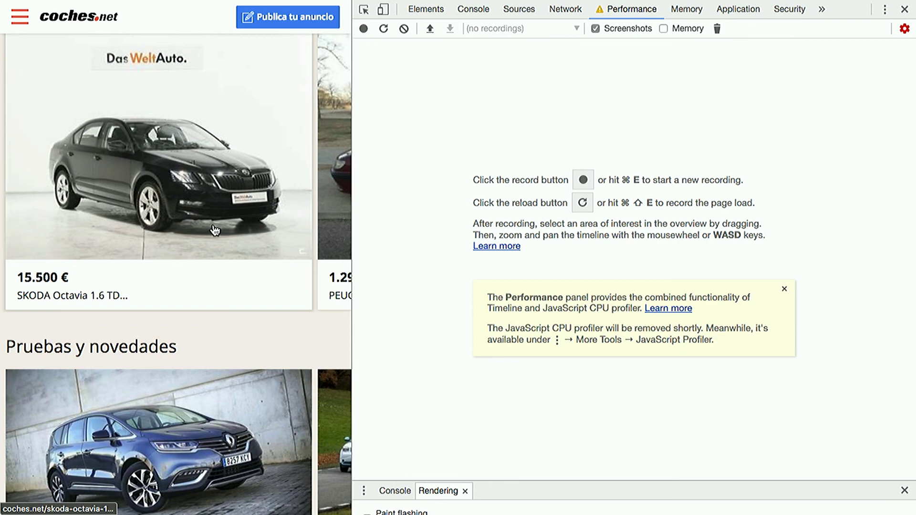
scroll(215, 231, down, 3)
scroll(215, 230, up, 3)
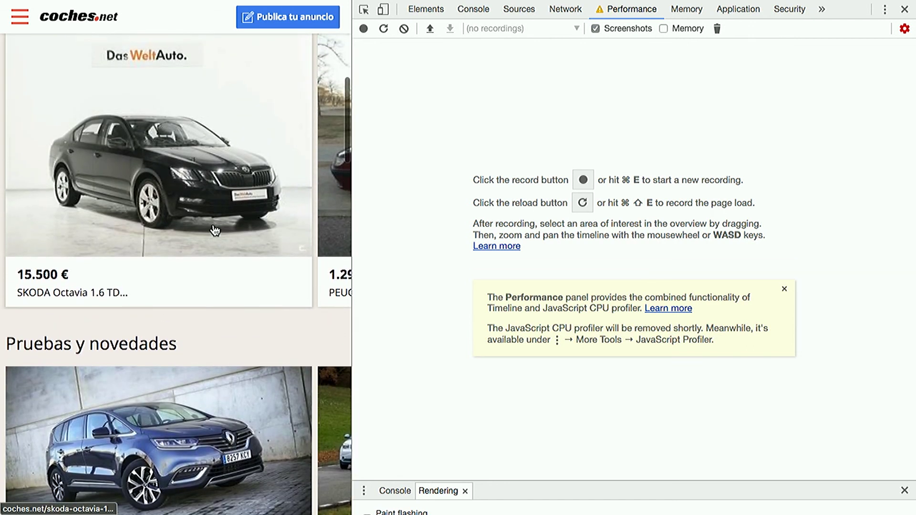
click(364, 28)
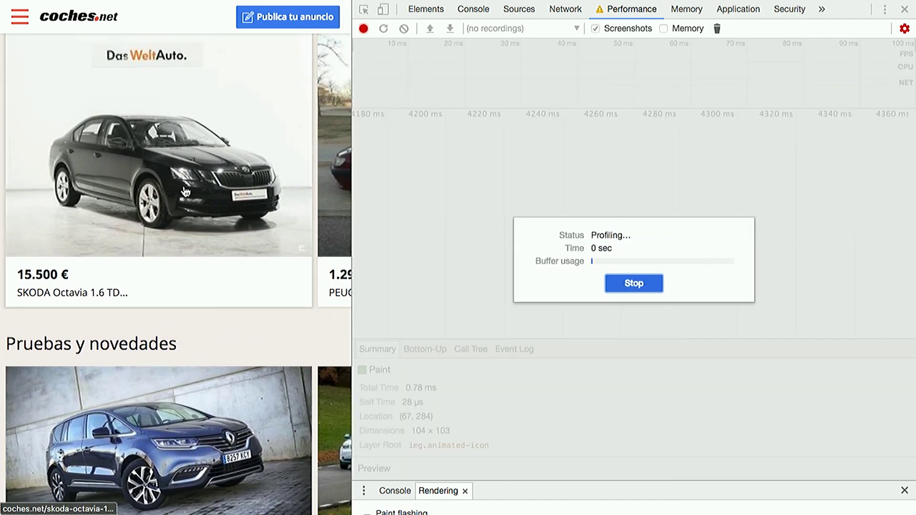
scroll(186, 191, right, 8)
scroll(193, 237, down, 4)
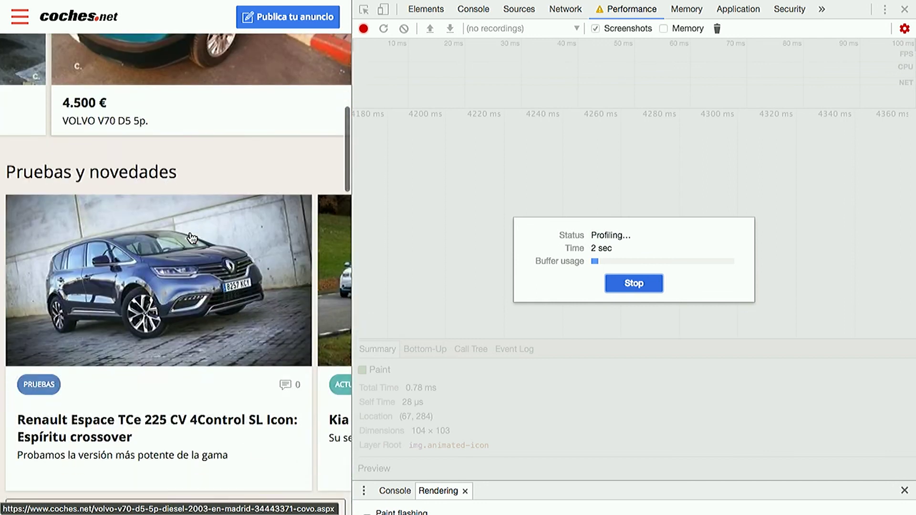
scroll(192, 237, down, 1)
scroll(192, 214, right, 15)
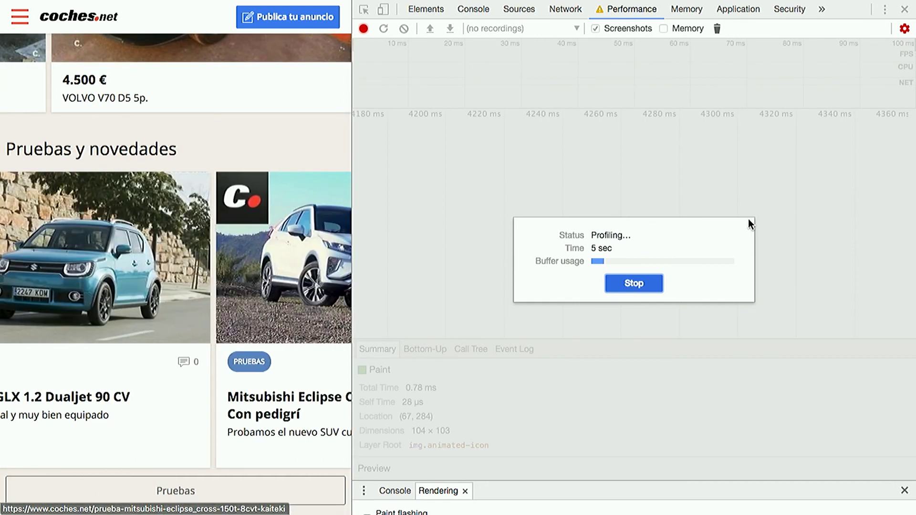
click(655, 286)
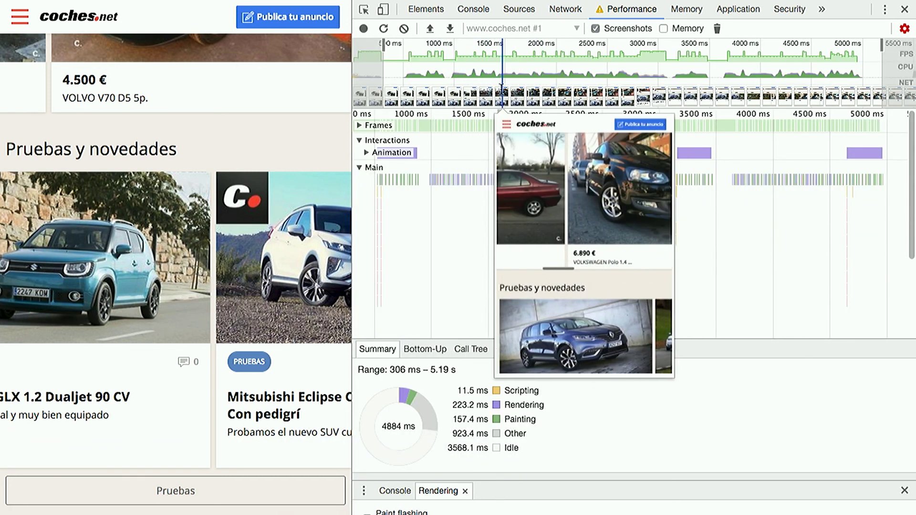
Step: Select about 1.41–1.65 s of the new recording, during the movement of the used-car carousel
drag(496, 91, 521, 90)
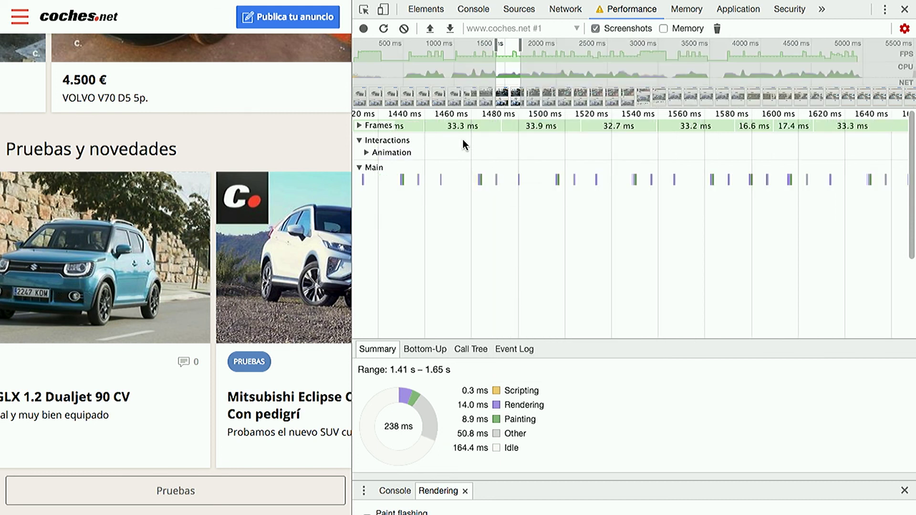